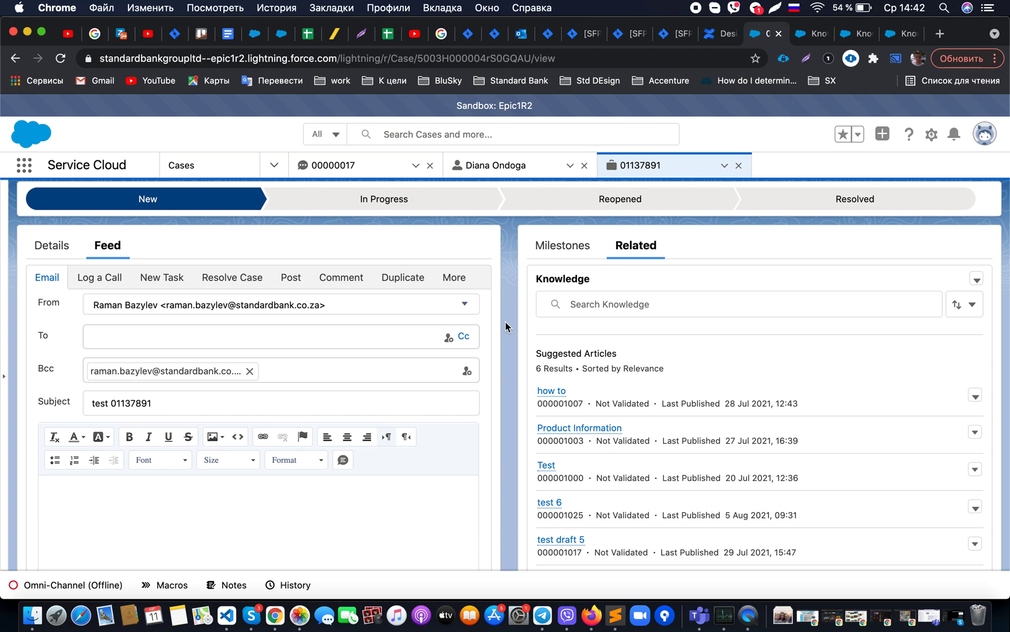
Look over the case's detail fields on the Details tab.
{"action": "mouse_move", "coordinate": [556, 391]}
{"action": "scroll", "coordinate": [672, 257], "scroll_direction": "up", "scroll_amount": 3}
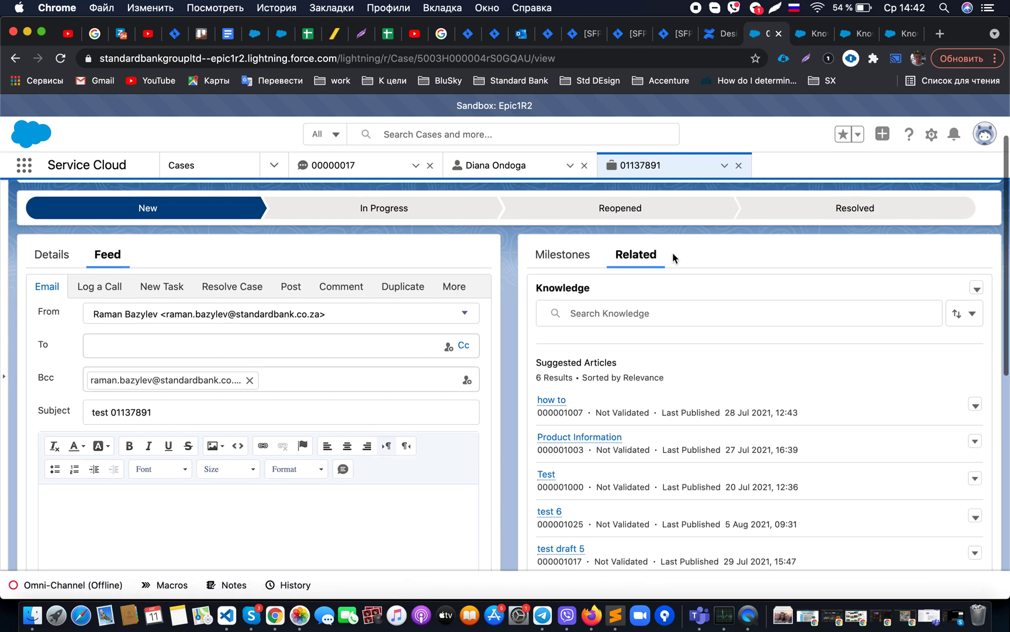
{"action": "scroll", "coordinate": [673, 257], "scroll_direction": "down", "scroll_amount": 1}
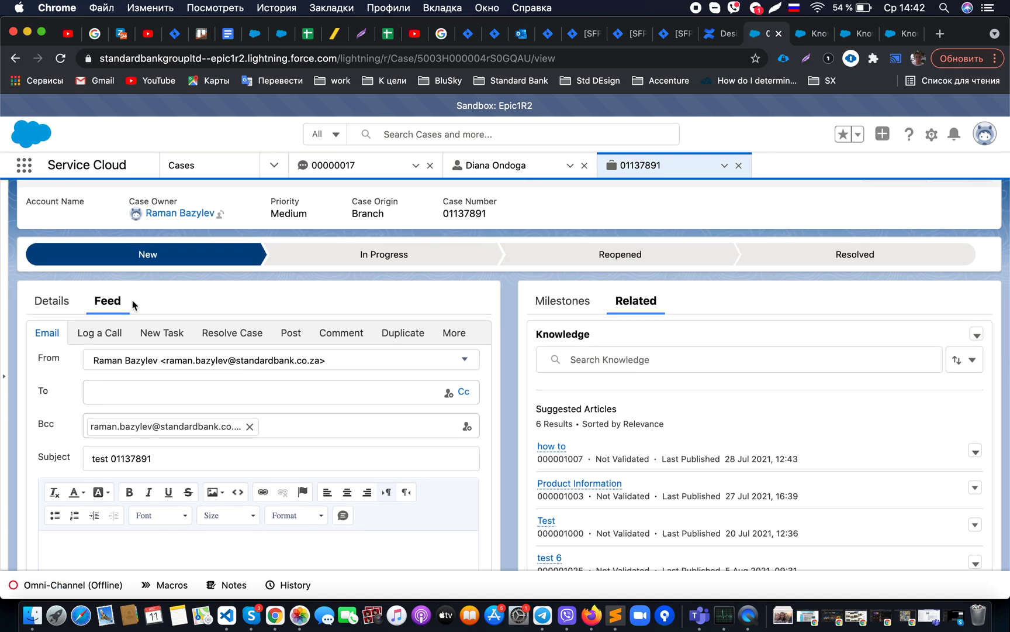
{"action": "left_click", "coordinate": [69, 309]}
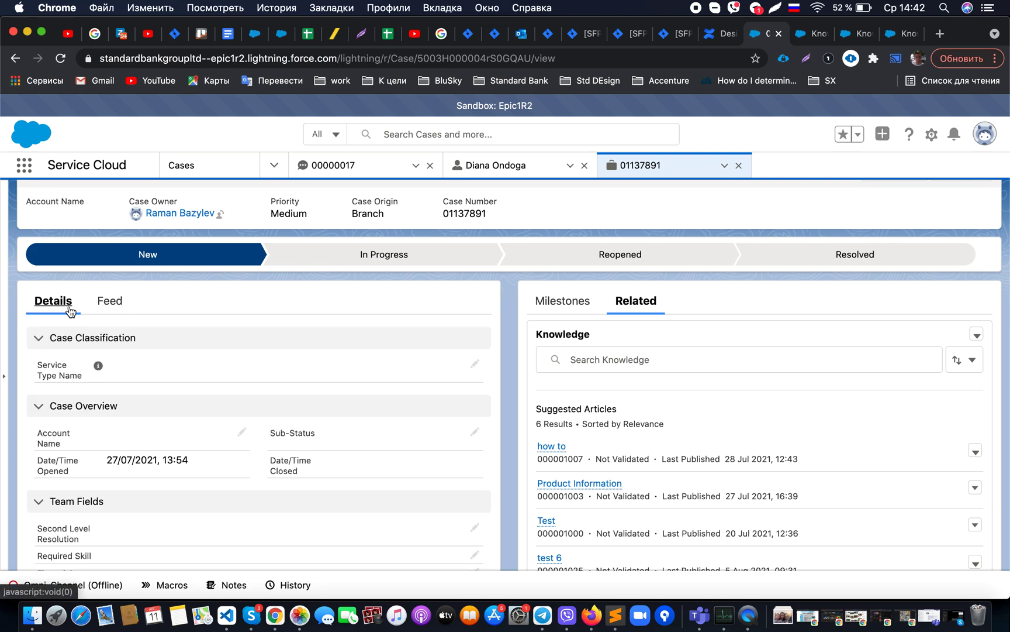
{"action": "scroll", "coordinate": [271, 419], "scroll_direction": "down", "scroll_amount": 3}
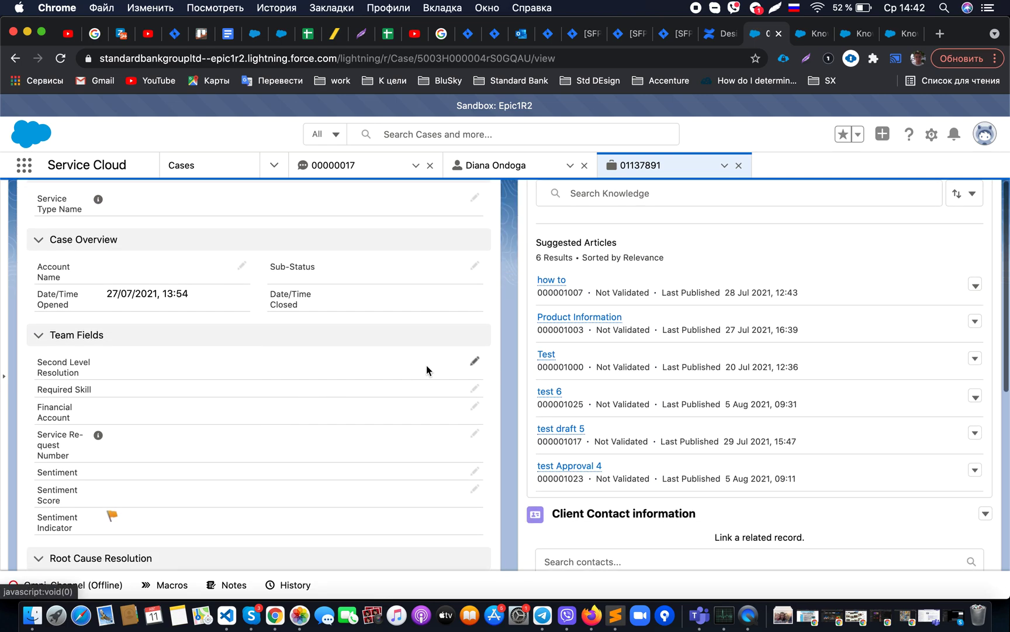
Return to the case email feed, then switch to the Knowledge Settings browser tab.
{"action": "mouse_move", "coordinate": [556, 286]}
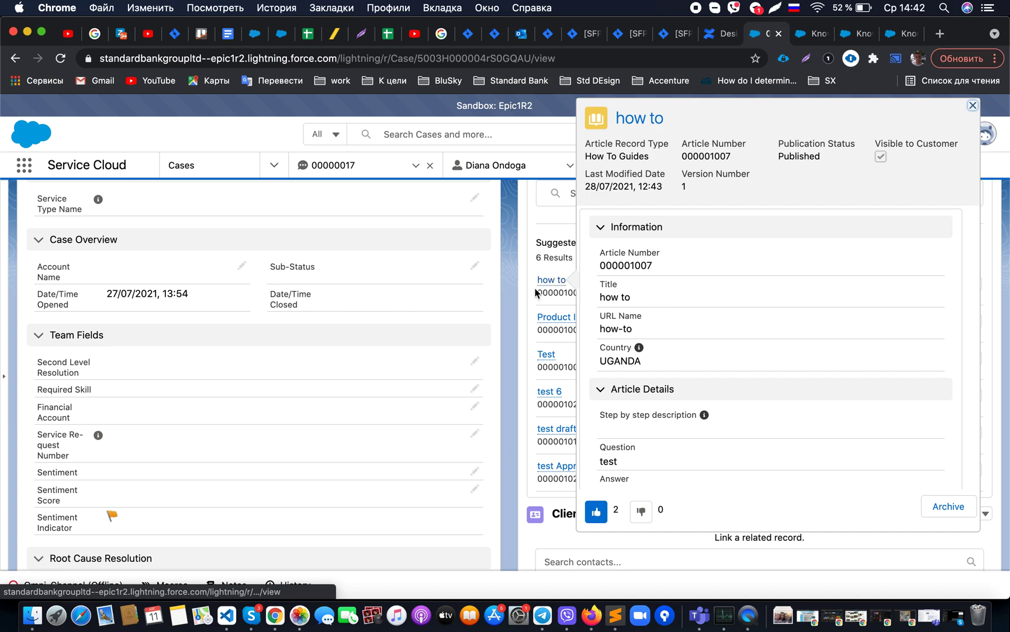
{"action": "scroll", "coordinate": [292, 328], "scroll_direction": "up", "scroll_amount": 4}
{"action": "left_click", "coordinate": [107, 337]}
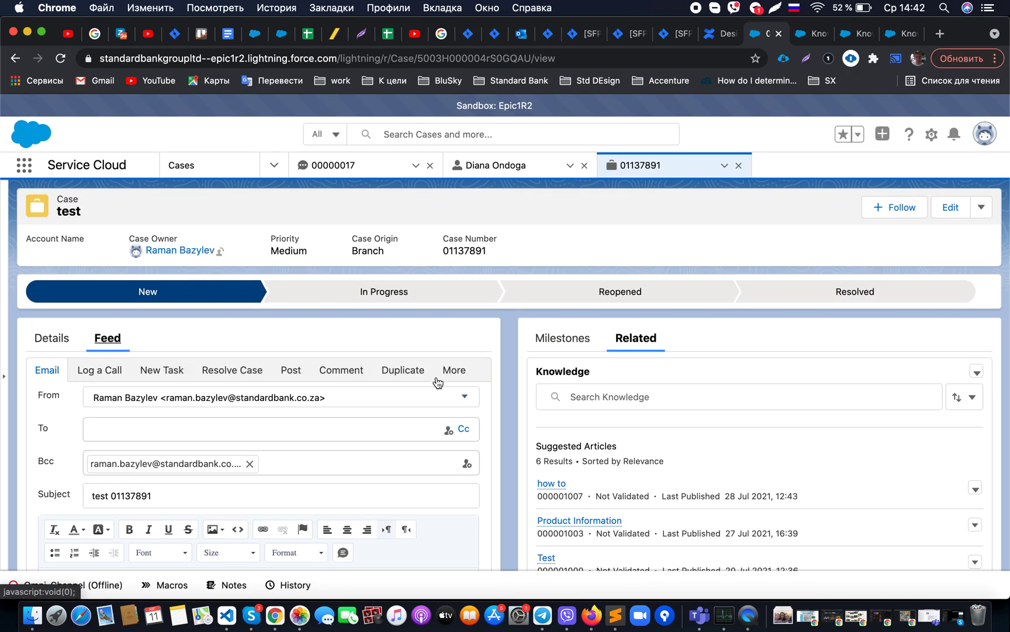
{"action": "scroll", "coordinate": [609, 436], "scroll_direction": "down", "scroll_amount": 2}
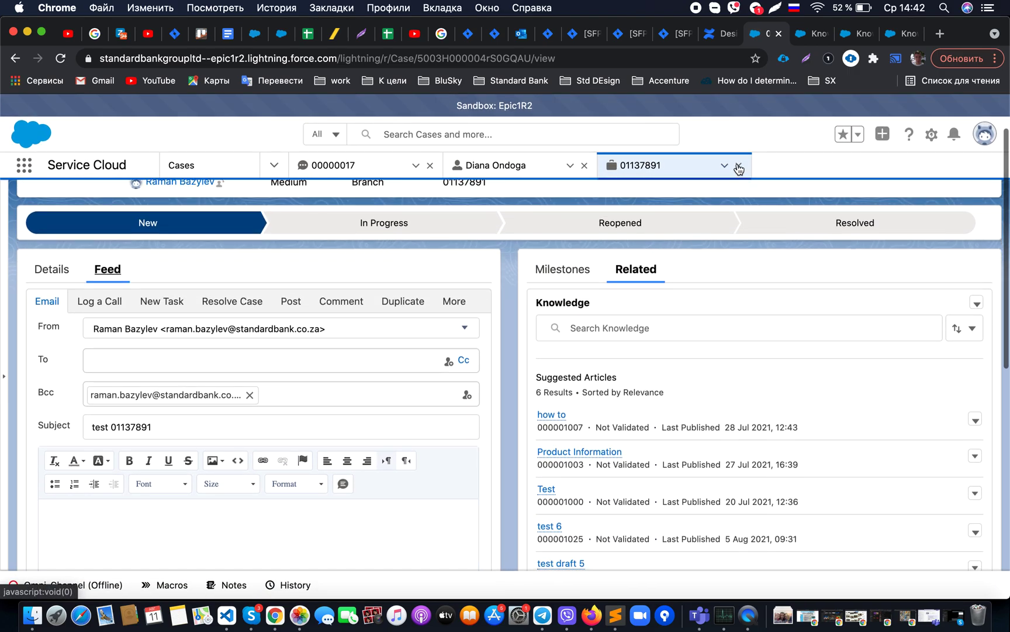
{"action": "left_click", "coordinate": [812, 34]}
Open Knowledge Settings and highlight the Enable Lightning Knowledge setting.
{"action": "scroll", "coordinate": [136, 407], "scroll_direction": "down", "scroll_amount": 10}
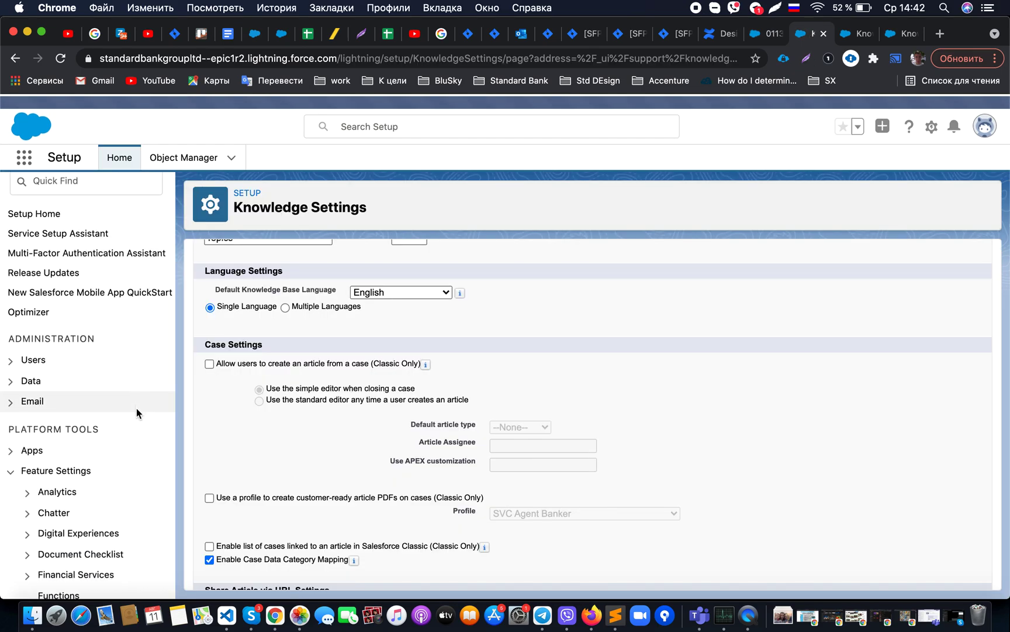
{"action": "scroll", "coordinate": [137, 408], "scroll_direction": "down", "scroll_amount": 5}
{"action": "left_click", "coordinate": [76, 411]}
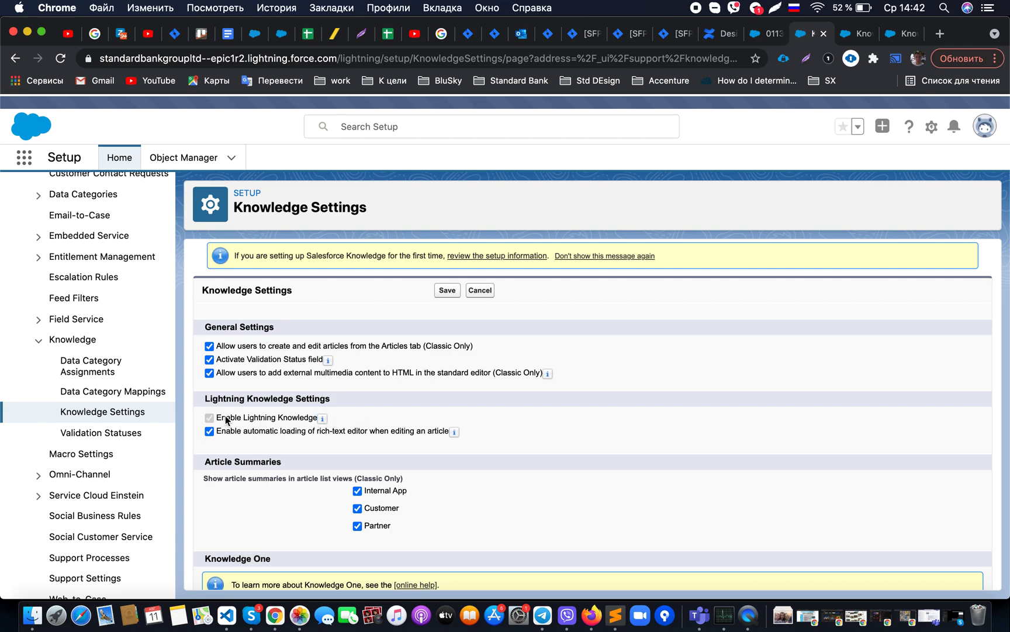
{"action": "left_click_drag", "start_coordinate": [227, 420], "coordinate": [312, 421]}
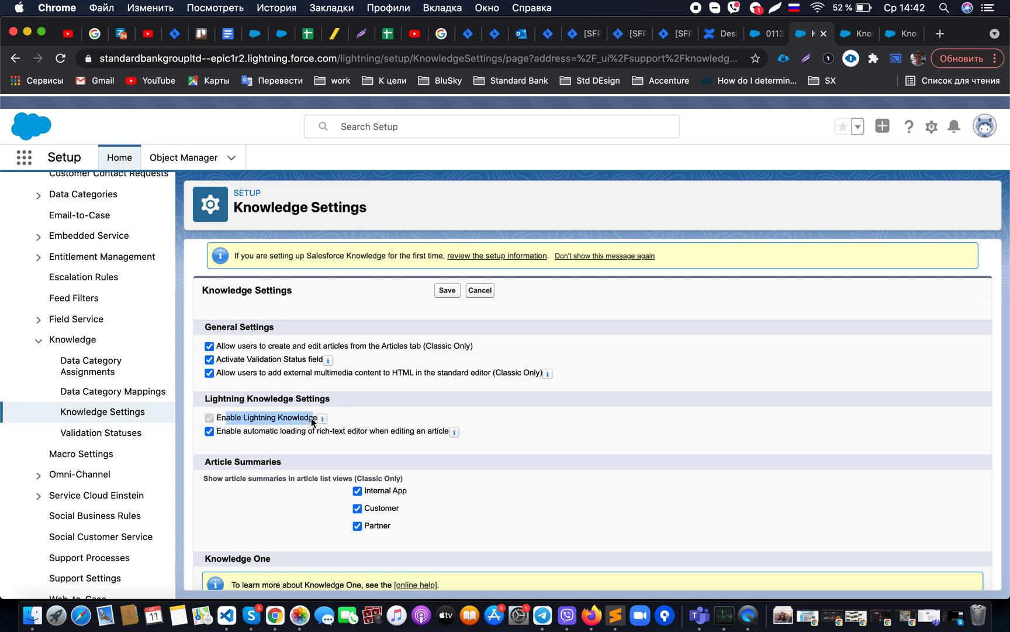
{"action": "left_click", "coordinate": [347, 419]}
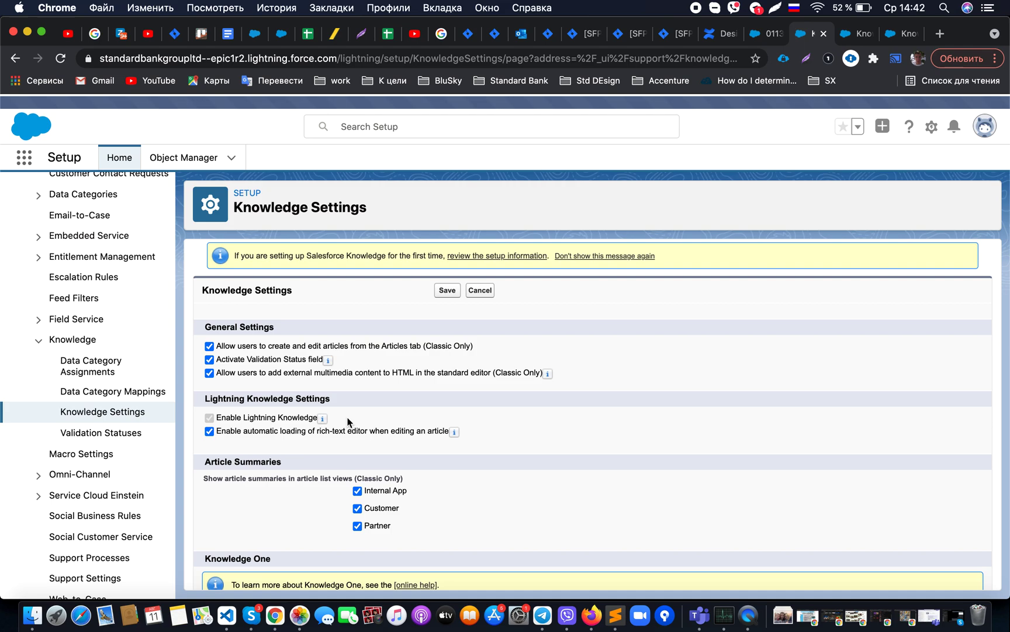
Highlight the description of the automatic rich-text editor loading option.
{"action": "scroll", "coordinate": [347, 421], "scroll_direction": "down", "scroll_amount": 1}
{"action": "left_click_drag", "start_coordinate": [315, 414], "coordinate": [356, 418]}
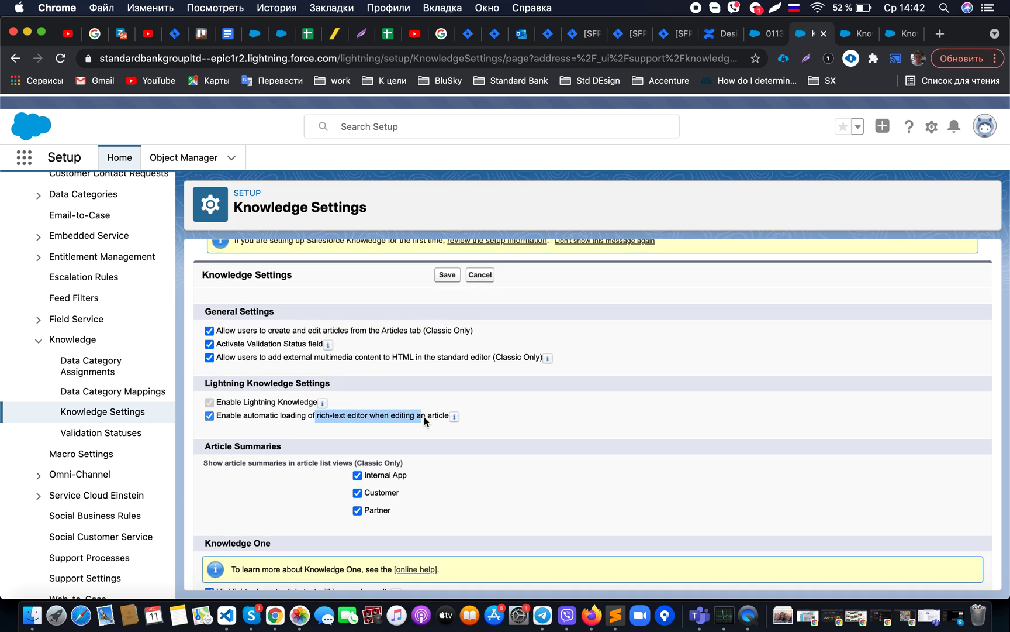
{"action": "left_click_drag", "start_coordinate": [424, 416], "coordinate": [438, 418]}
{"action": "scroll", "coordinate": [434, 451], "scroll_direction": "down", "scroll_amount": 2}
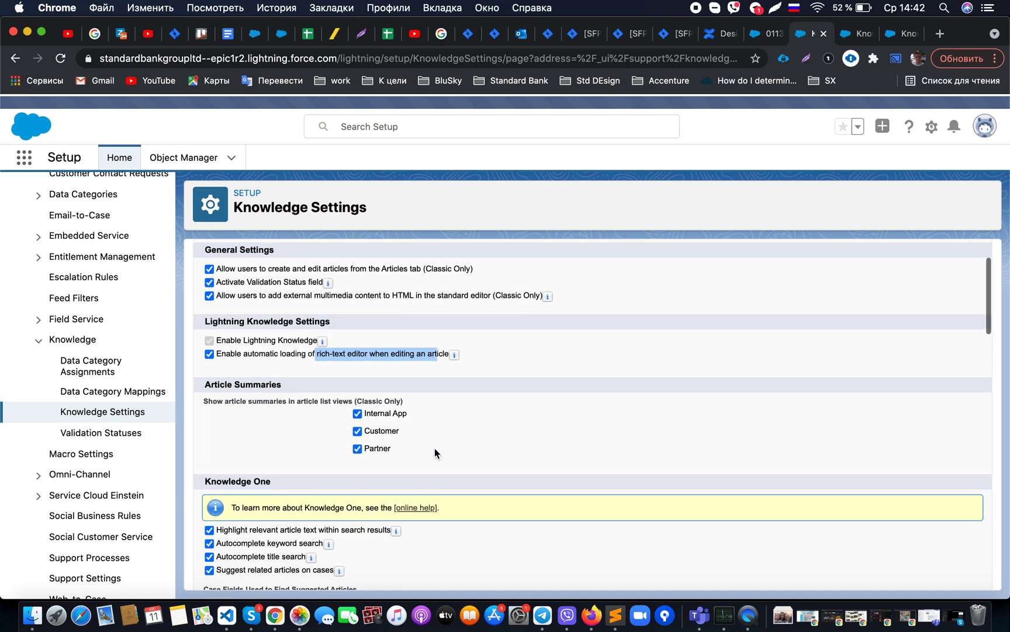
{"action": "scroll", "coordinate": [435, 450], "scroll_direction": "down", "scroll_amount": 6}
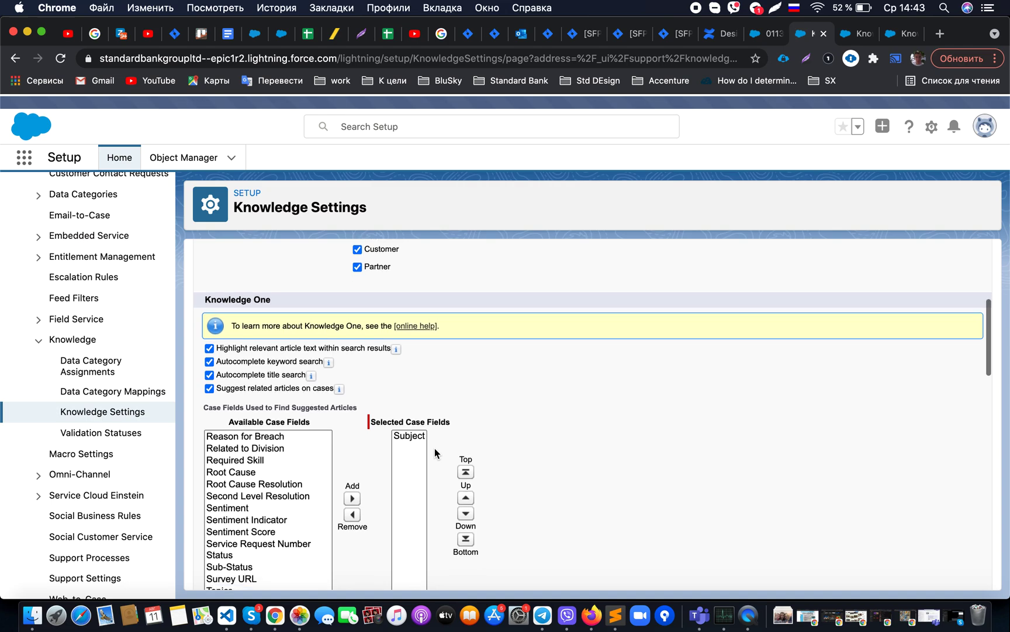
{"action": "left_click_drag", "start_coordinate": [275, 295], "coordinate": [201, 300]}
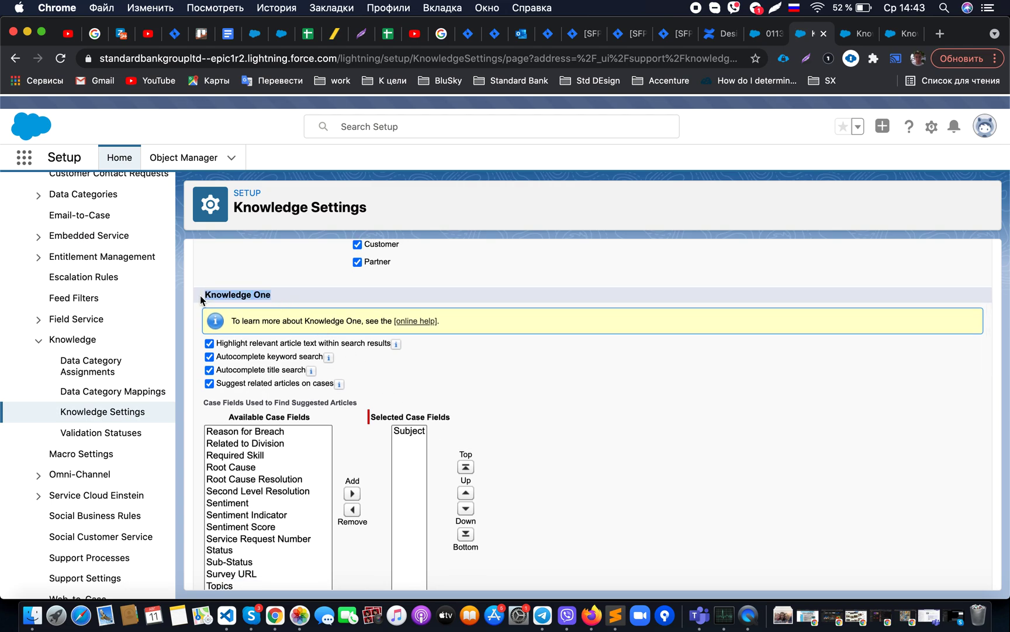
{"action": "left_click", "coordinate": [231, 293]}
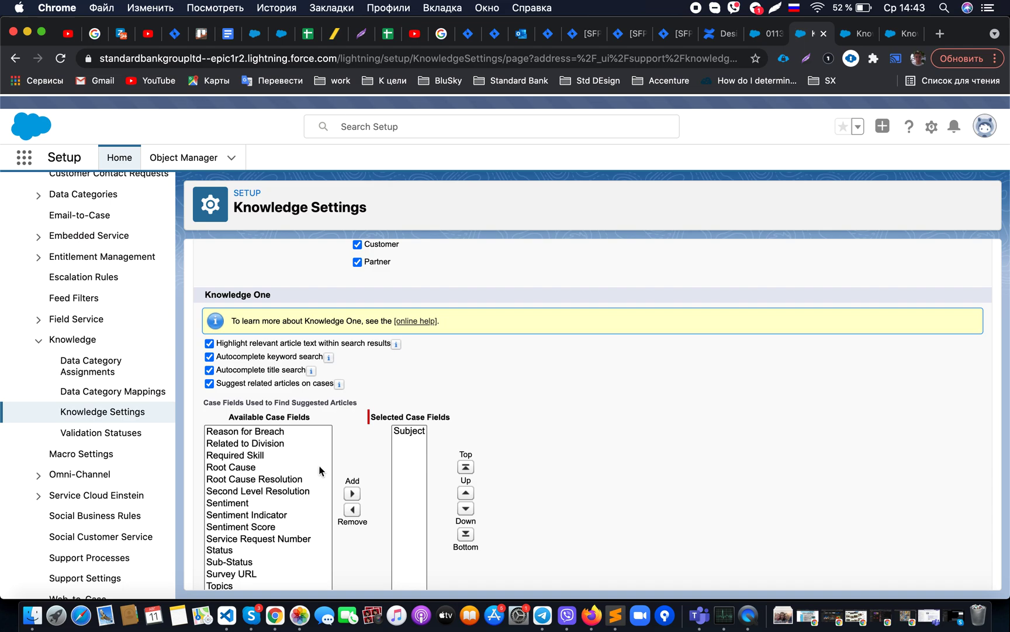
{"action": "scroll", "coordinate": [321, 471], "scroll_direction": "down", "scroll_amount": 3}
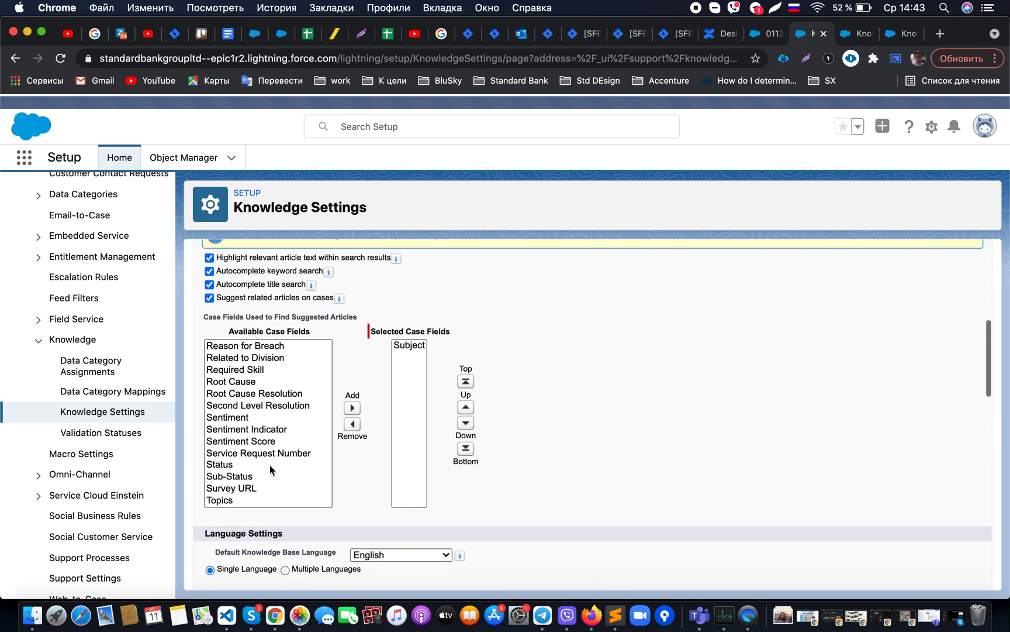
{"action": "scroll", "coordinate": [251, 434], "scroll_direction": "up", "scroll_amount": 10}
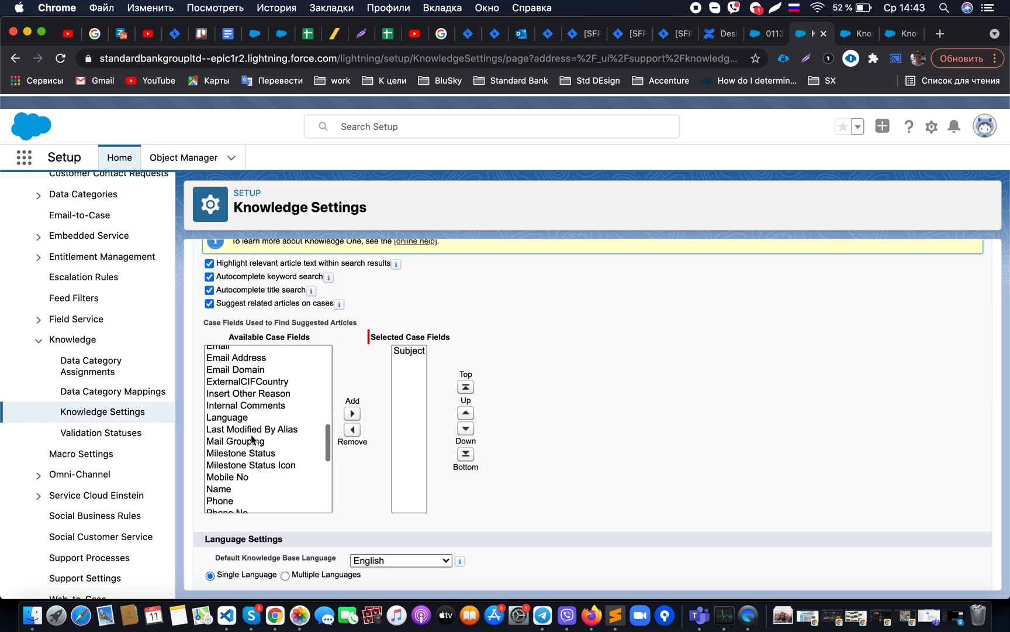
{"action": "scroll", "coordinate": [252, 440], "scroll_direction": "up", "scroll_amount": 10}
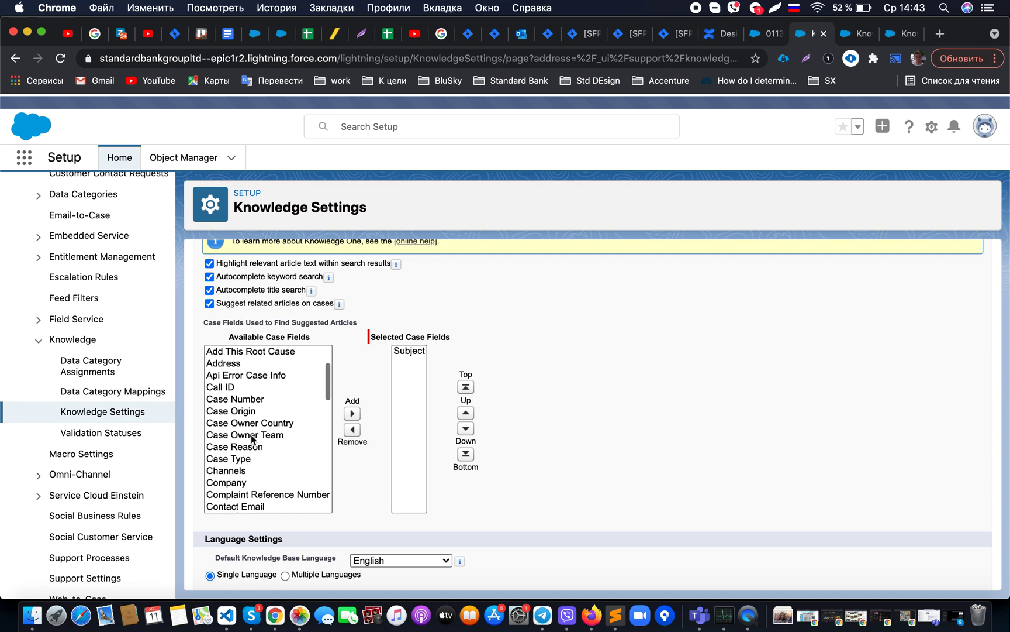
{"action": "scroll", "coordinate": [252, 439], "scroll_direction": "up", "scroll_amount": 5}
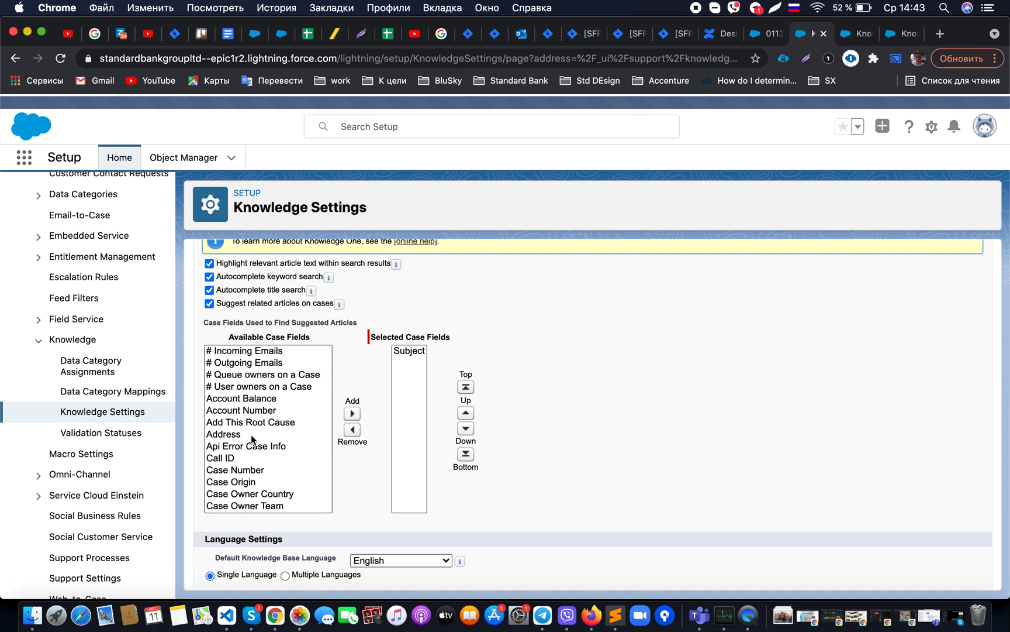
{"action": "scroll", "coordinate": [350, 365], "scroll_direction": "up", "scroll_amount": 3}
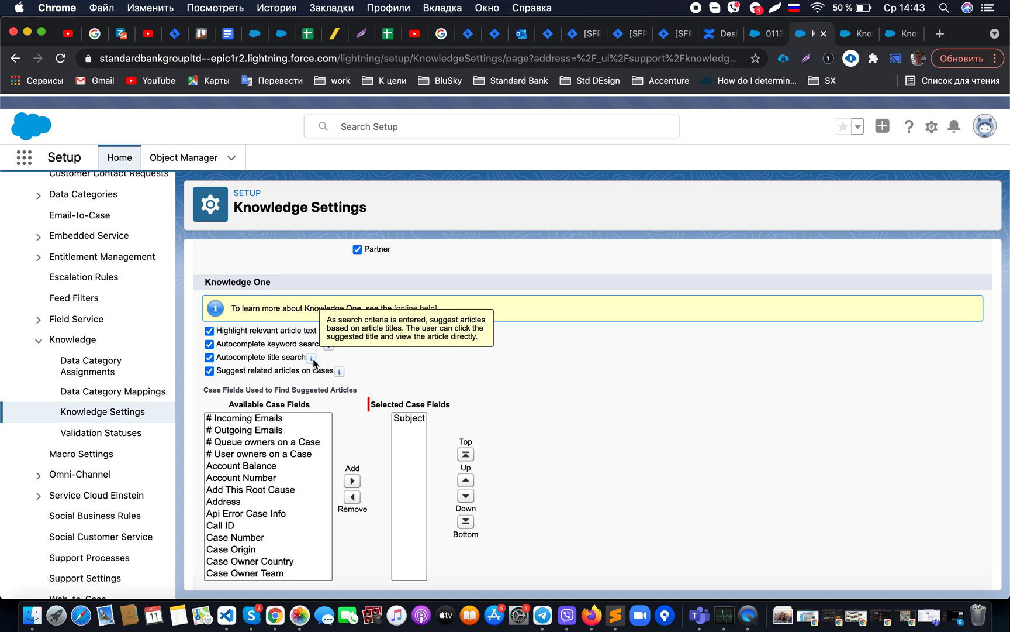
{"action": "mouse_move", "coordinate": [329, 345]}
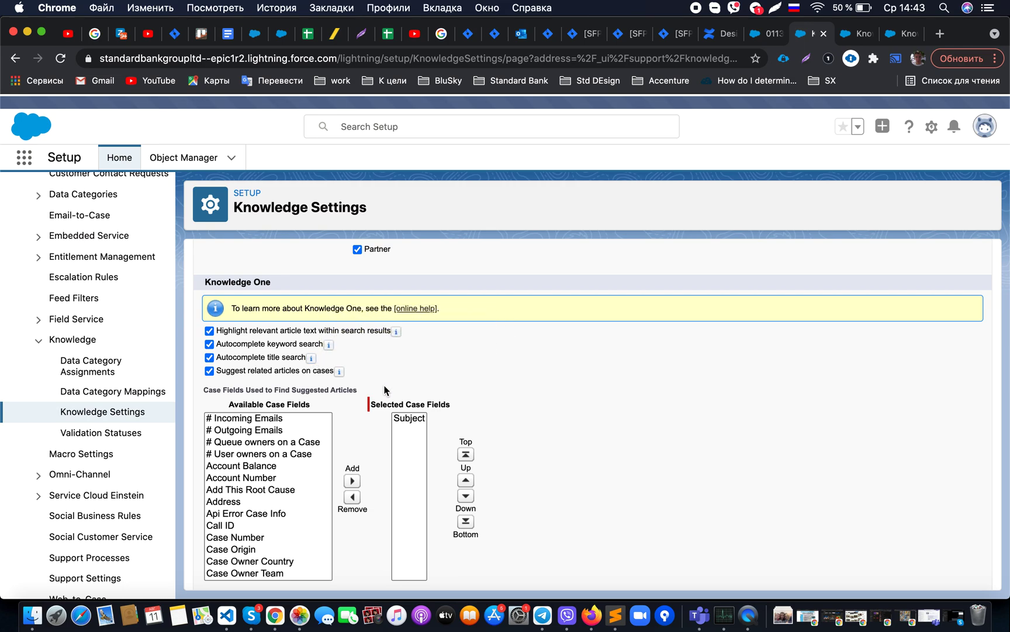
{"action": "mouse_move", "coordinate": [344, 373]}
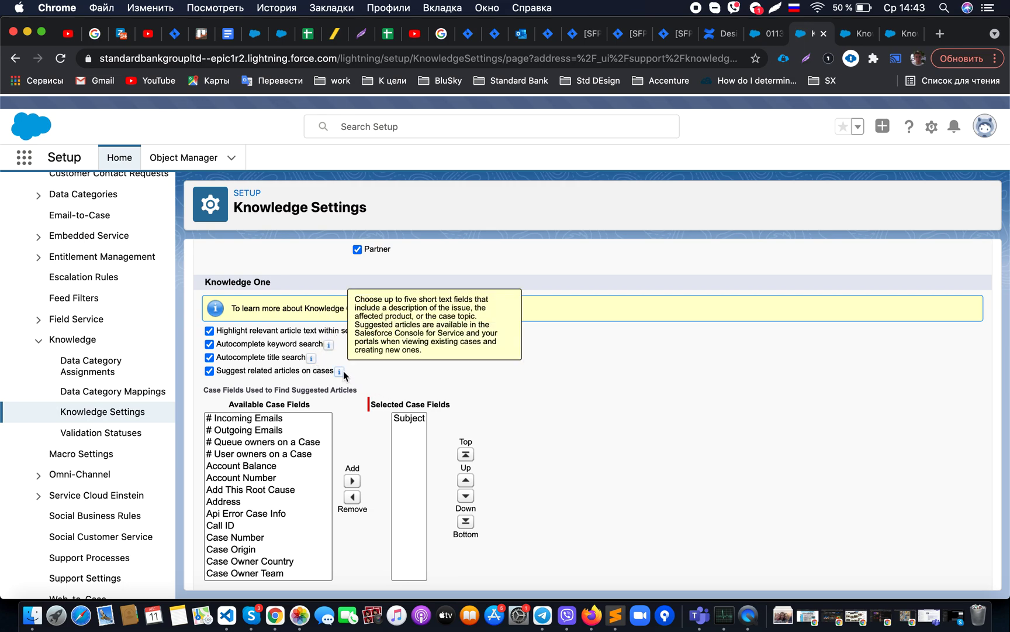
Scroll through the remaining Knowledge Settings, then go back to case 01137891's tab.
{"action": "scroll", "coordinate": [397, 387], "scroll_direction": "down", "scroll_amount": 5}
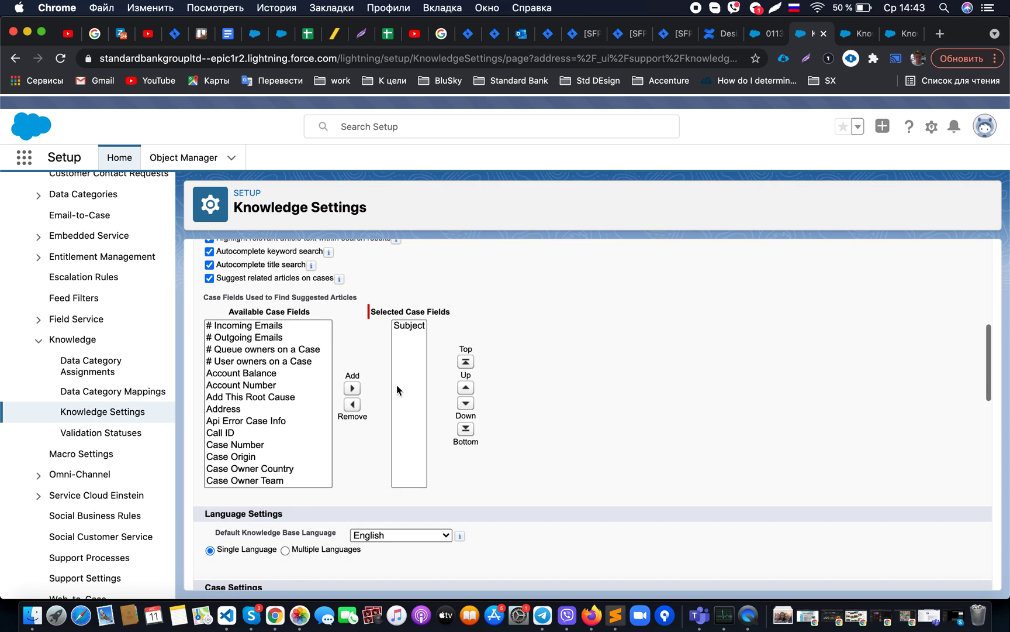
{"action": "scroll", "coordinate": [397, 388], "scroll_direction": "down", "scroll_amount": 3}
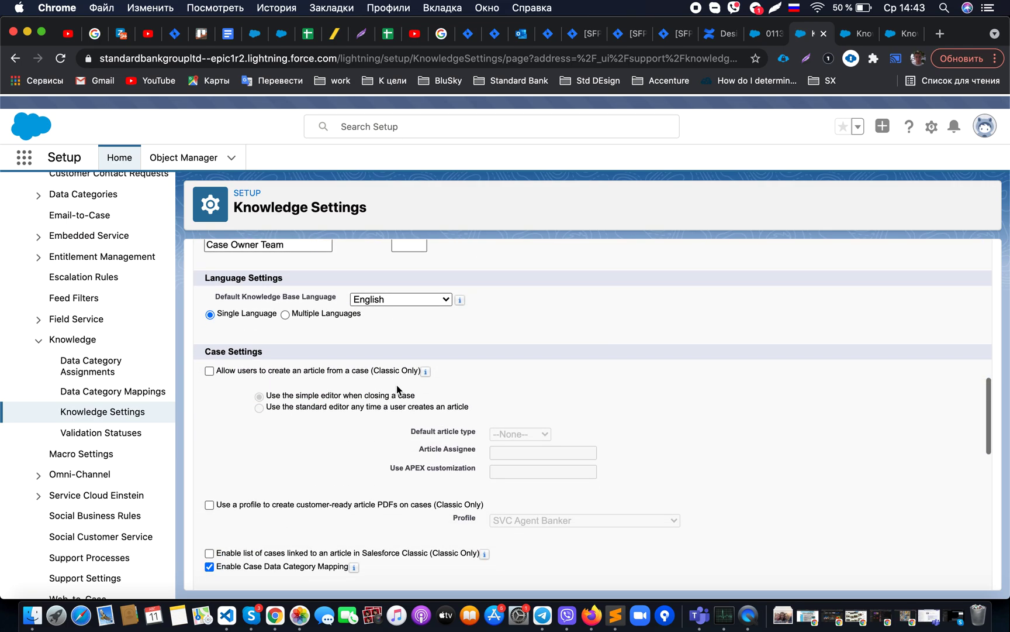
{"action": "scroll", "coordinate": [396, 384], "scroll_direction": "down", "scroll_amount": 3}
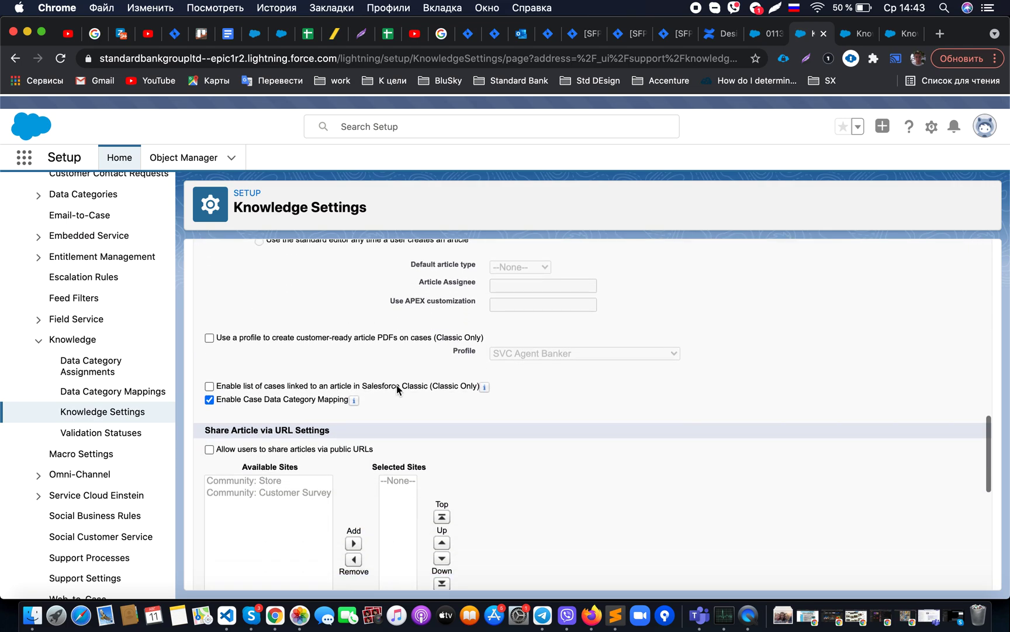
{"action": "scroll", "coordinate": [410, 434], "scroll_direction": "down", "scroll_amount": 3}
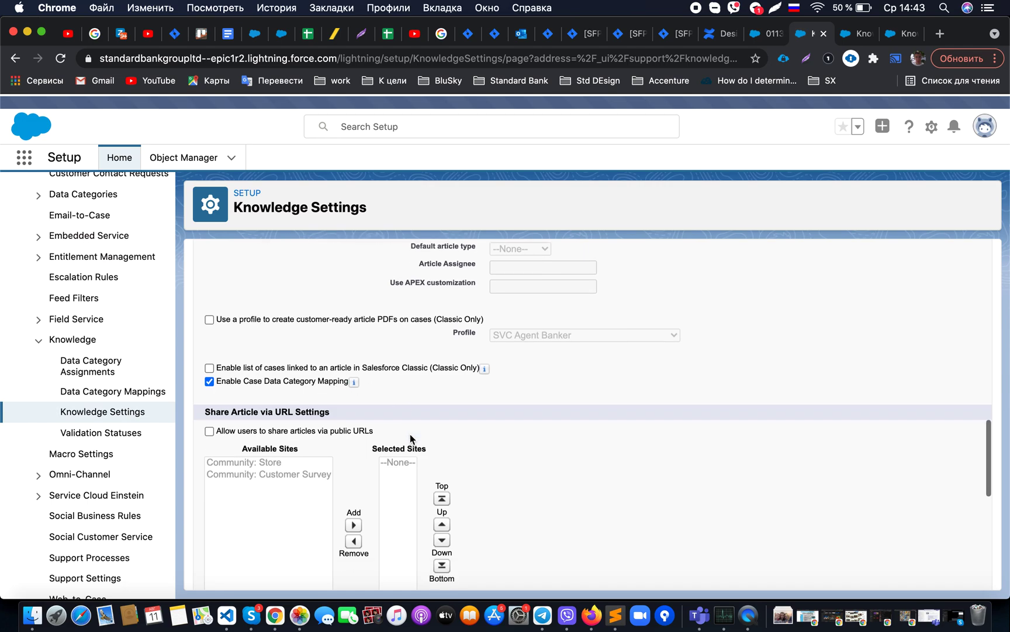
{"action": "scroll", "coordinate": [411, 439], "scroll_direction": "down", "scroll_amount": 5}
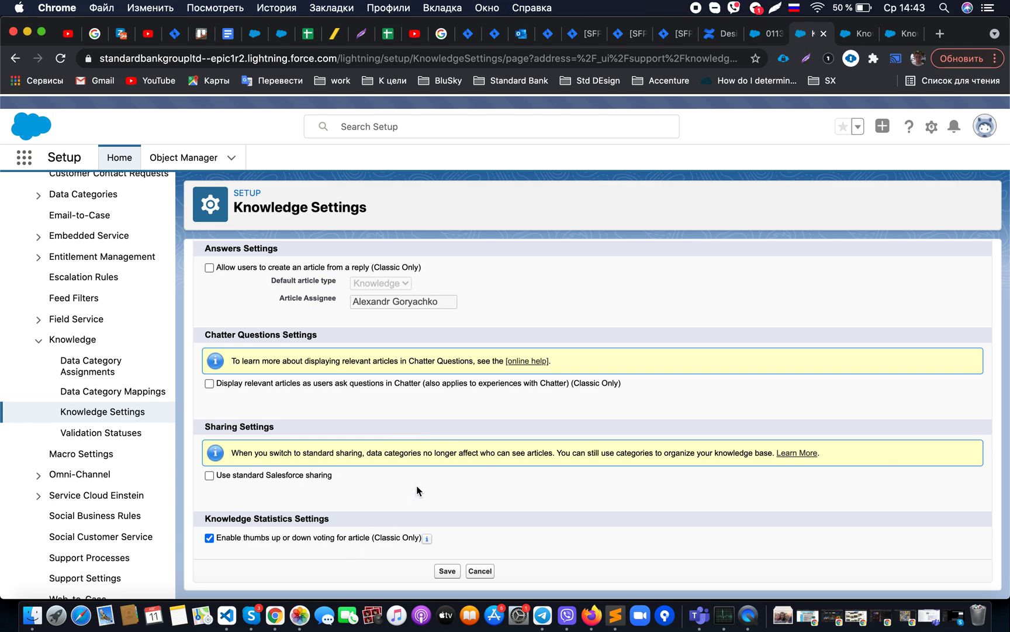
{"action": "scroll", "coordinate": [417, 490], "scroll_direction": "up", "scroll_amount": 4}
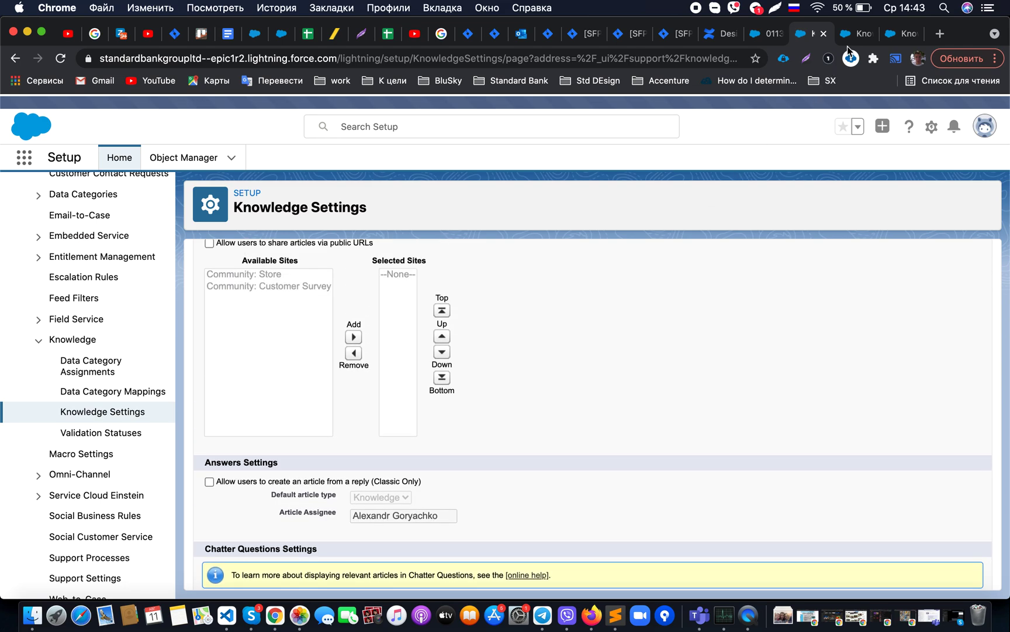
{"action": "left_click", "coordinate": [773, 34]}
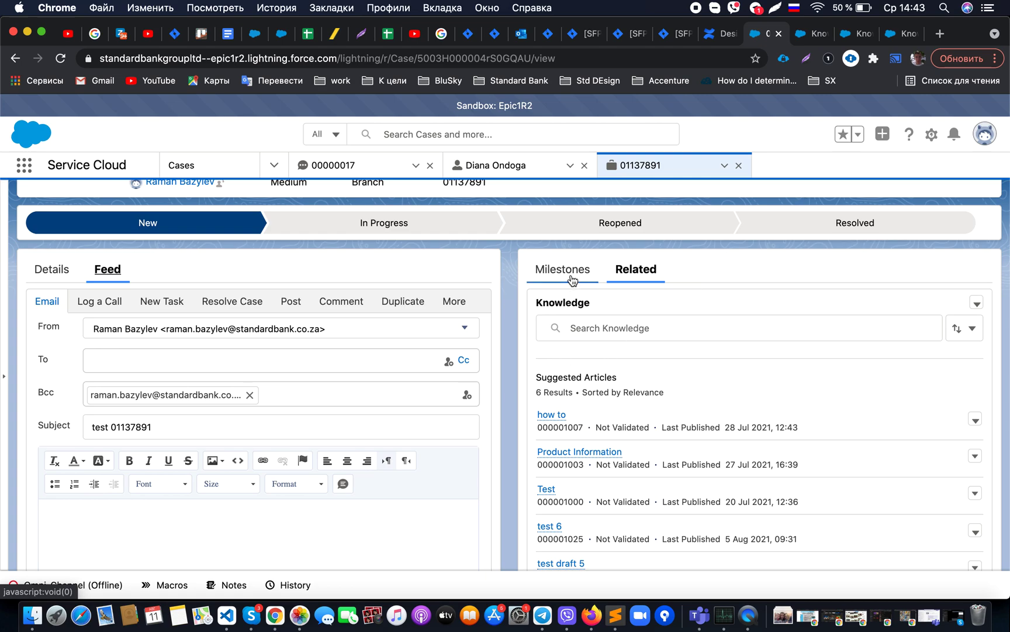
Show the 'how to' article's actions (Archive, Detach Article, Insert Article into Email), then dismiss them.
{"action": "scroll", "coordinate": [506, 376], "scroll_direction": "down", "scroll_amount": 2}
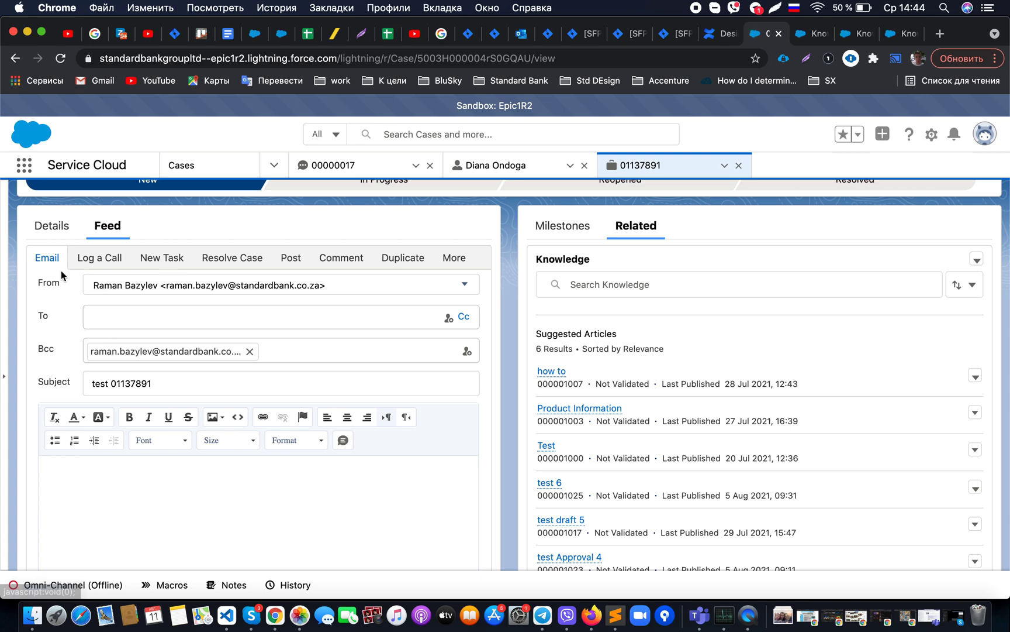
{"action": "left_click", "coordinate": [974, 376]}
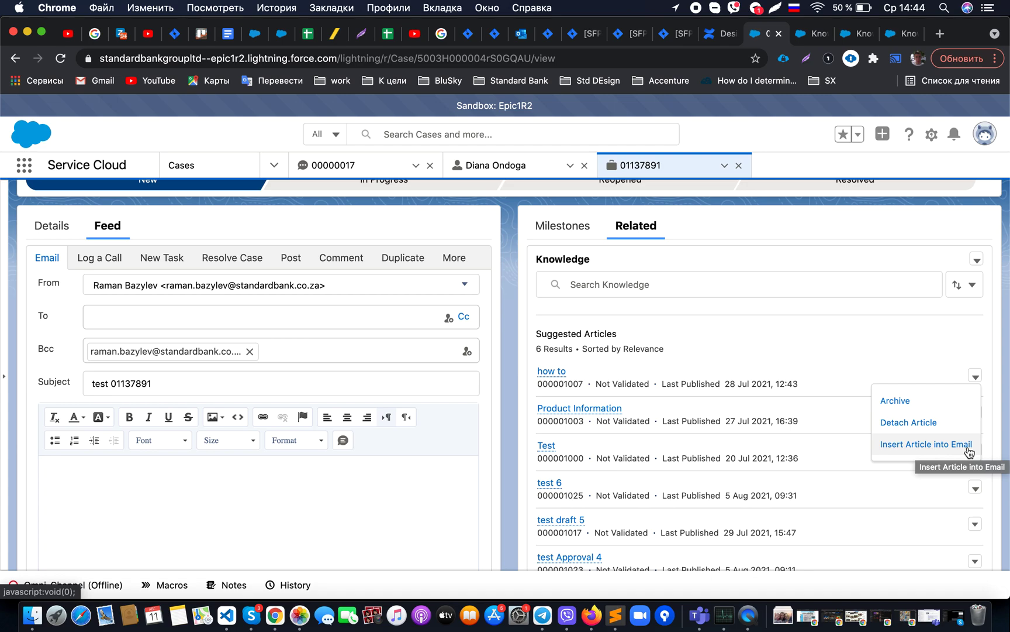
{"action": "left_click", "coordinate": [517, 361]}
Preview the 'how to' and 'Test' article cards, then close the Test FAQ preview.
{"action": "mouse_move", "coordinate": [545, 376]}
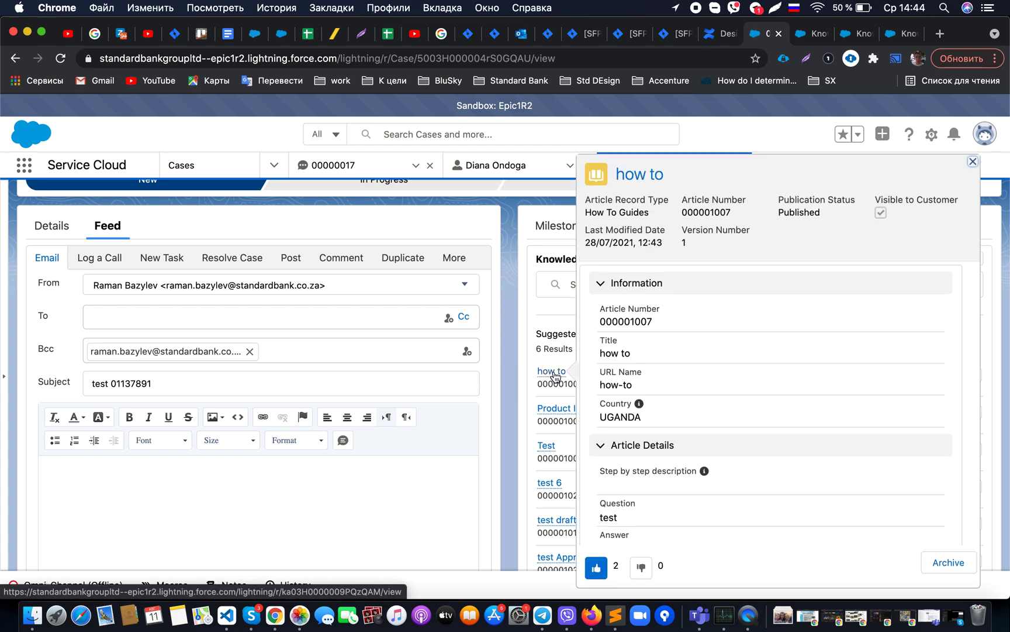
{"action": "scroll", "coordinate": [678, 439], "scroll_direction": "down", "scroll_amount": 2}
{"action": "scroll", "coordinate": [679, 439], "scroll_direction": "down", "scroll_amount": 5}
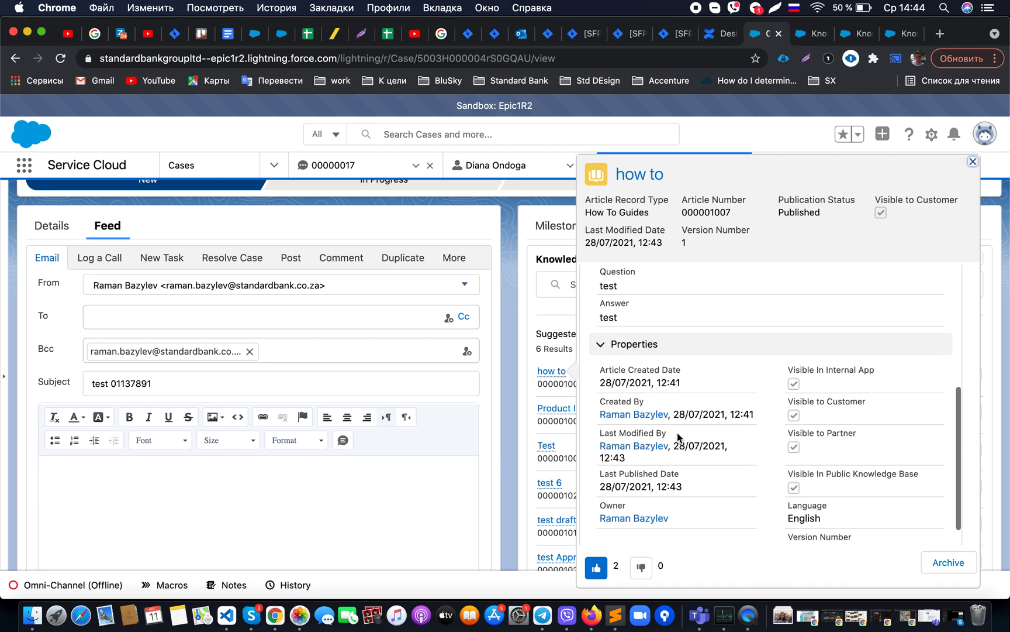
{"action": "scroll", "coordinate": [678, 436], "scroll_direction": "down", "scroll_amount": 1}
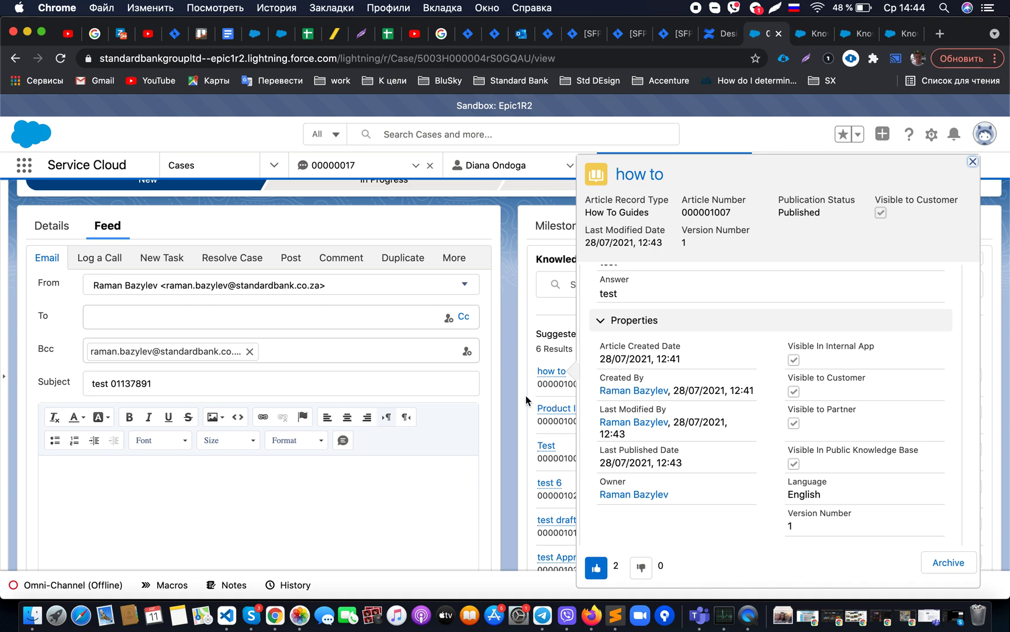
{"action": "mouse_move", "coordinate": [539, 454]}
{"action": "scroll", "coordinate": [538, 450], "scroll_direction": "down", "scroll_amount": 1}
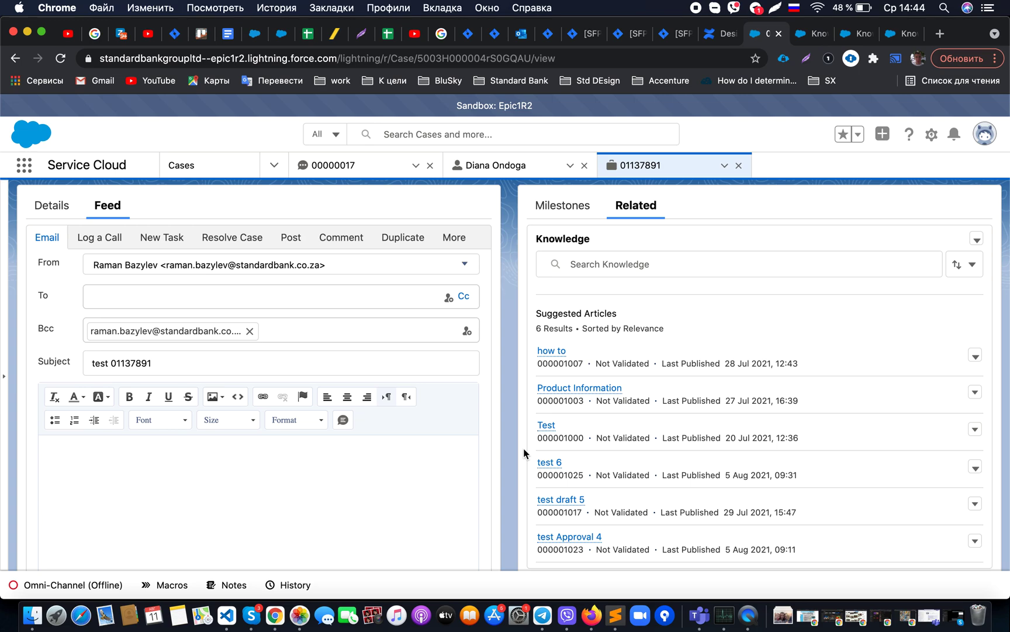
{"action": "mouse_move", "coordinate": [548, 428]}
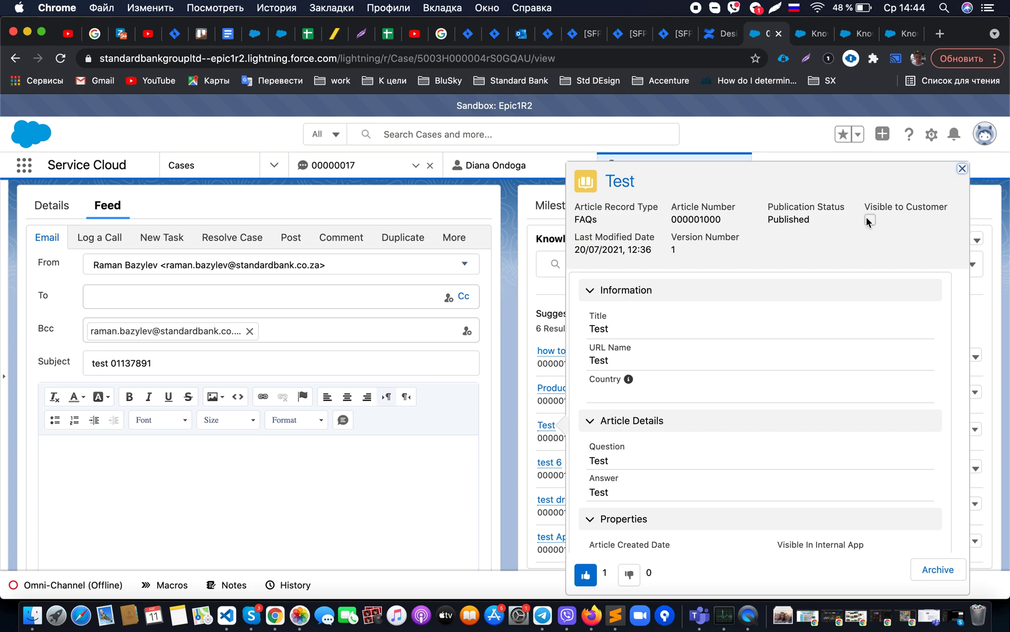
{"action": "left_click", "coordinate": [962, 169]}
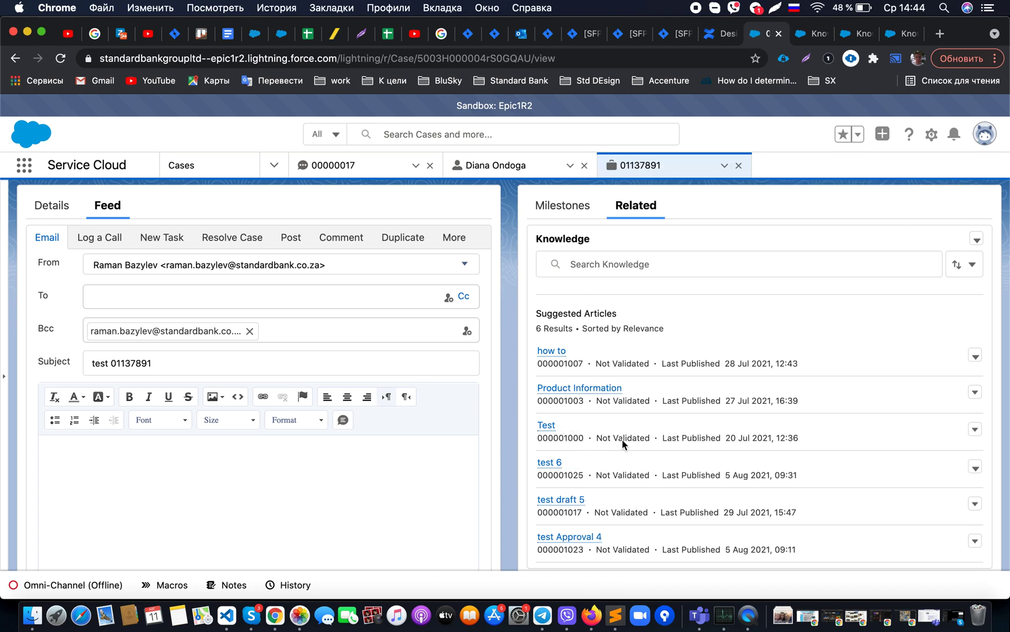
Check the Knowledge compact layout's included fields, then open the Communication Channel Mappings list.
{"action": "left_click", "coordinate": [813, 34]}
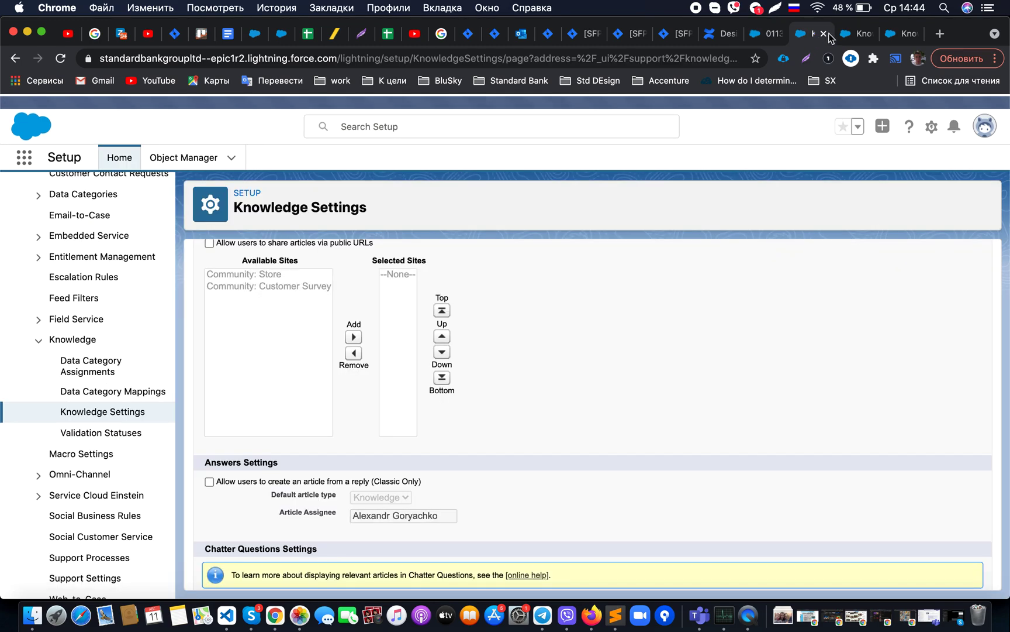
{"action": "left_click", "coordinate": [852, 35]}
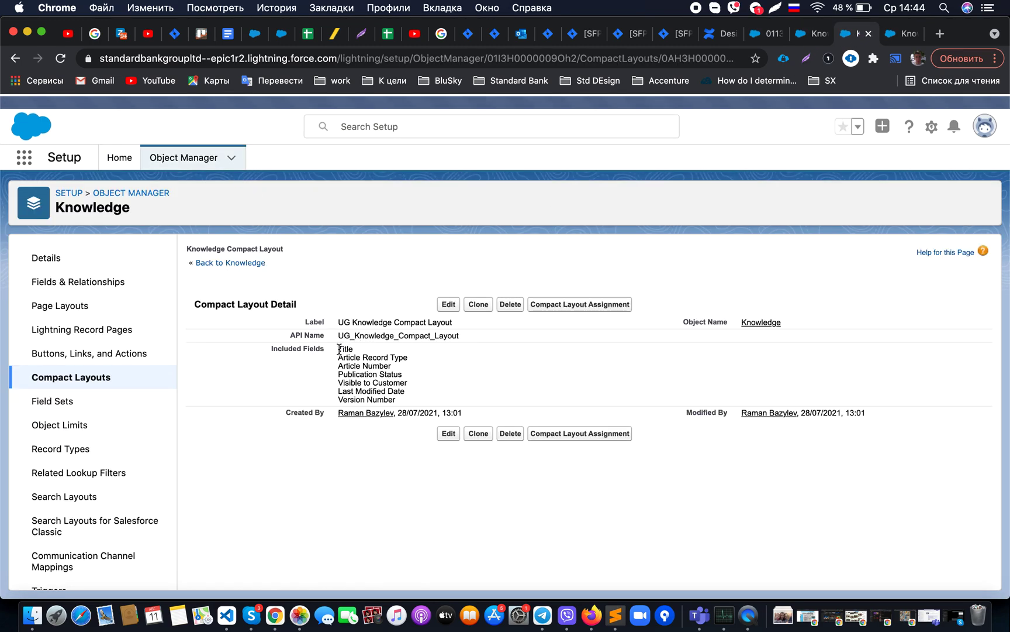
{"action": "left_click_drag", "start_coordinate": [339, 348], "coordinate": [402, 402]}
{"action": "left_click", "coordinate": [412, 395]}
{"action": "left_click", "coordinate": [897, 37]}
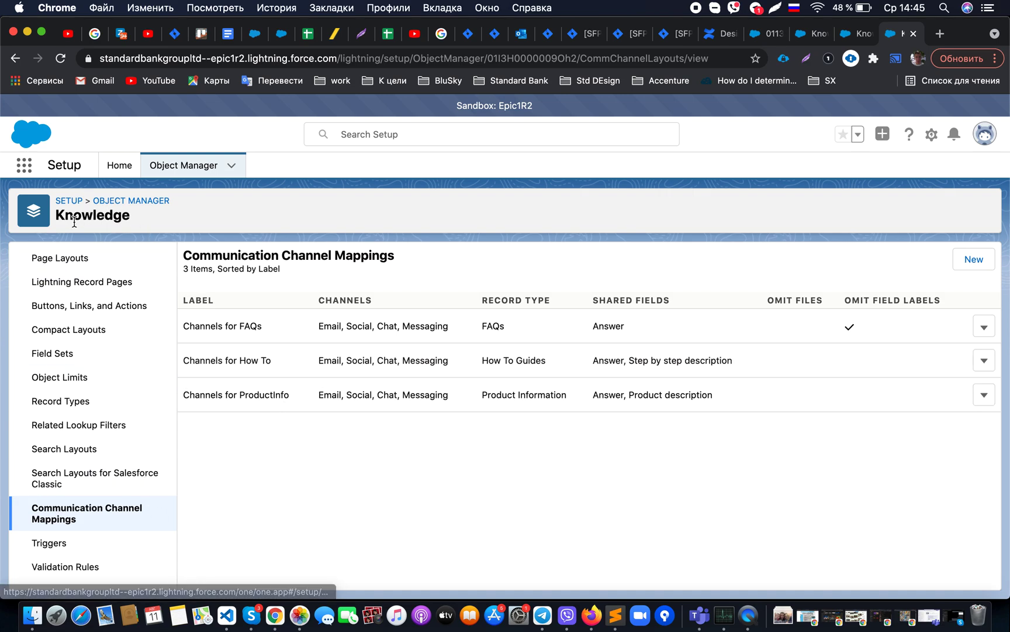
{"action": "left_click_drag", "start_coordinate": [57, 221], "coordinate": [131, 230]}
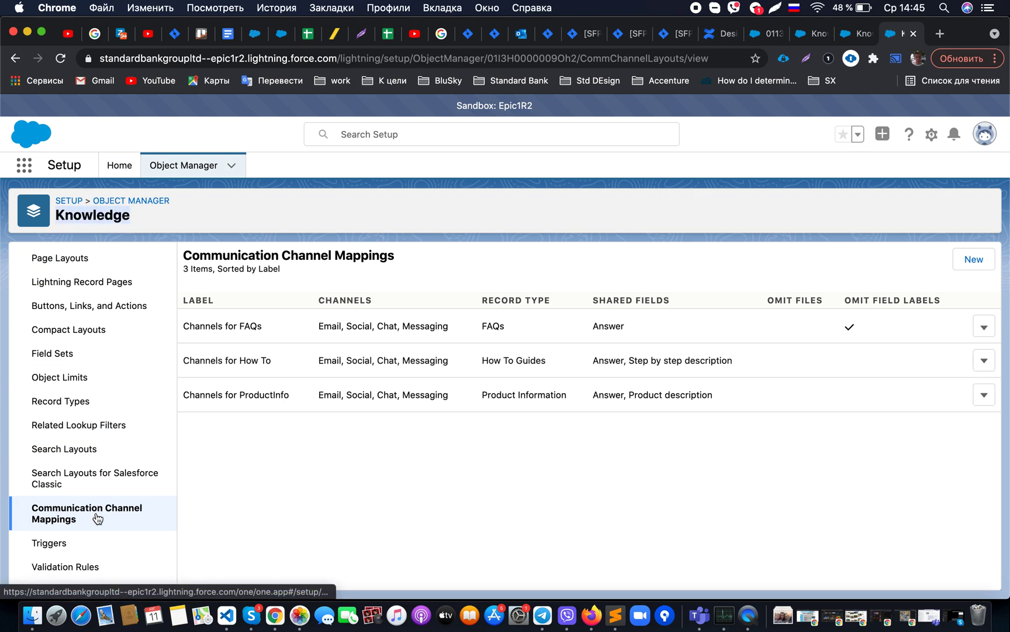
{"action": "left_click", "coordinate": [337, 491]}
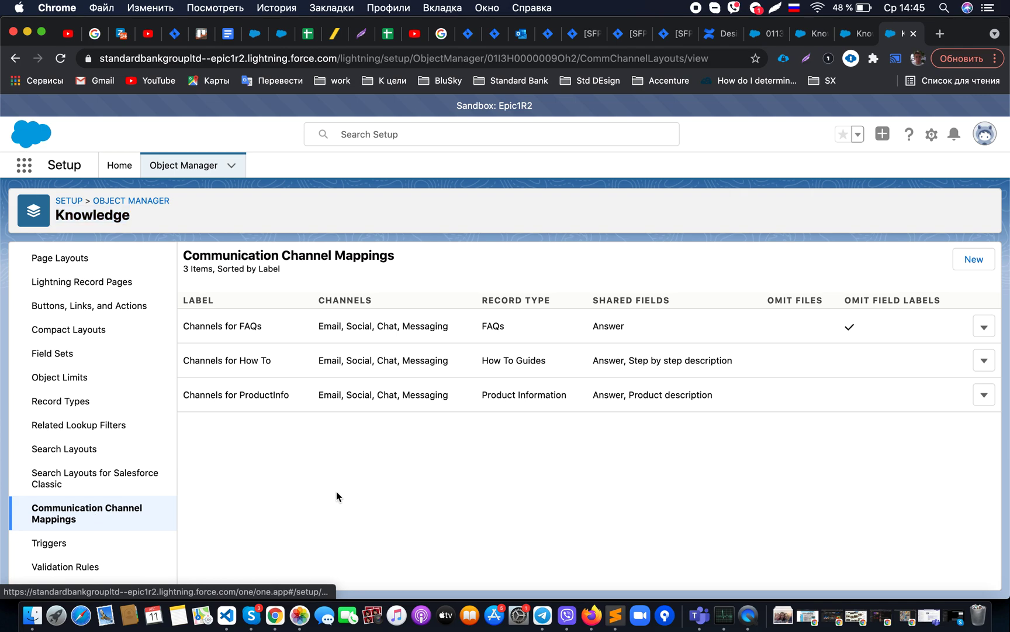
{"action": "left_click", "coordinate": [985, 330]}
{"action": "left_click", "coordinate": [956, 355]}
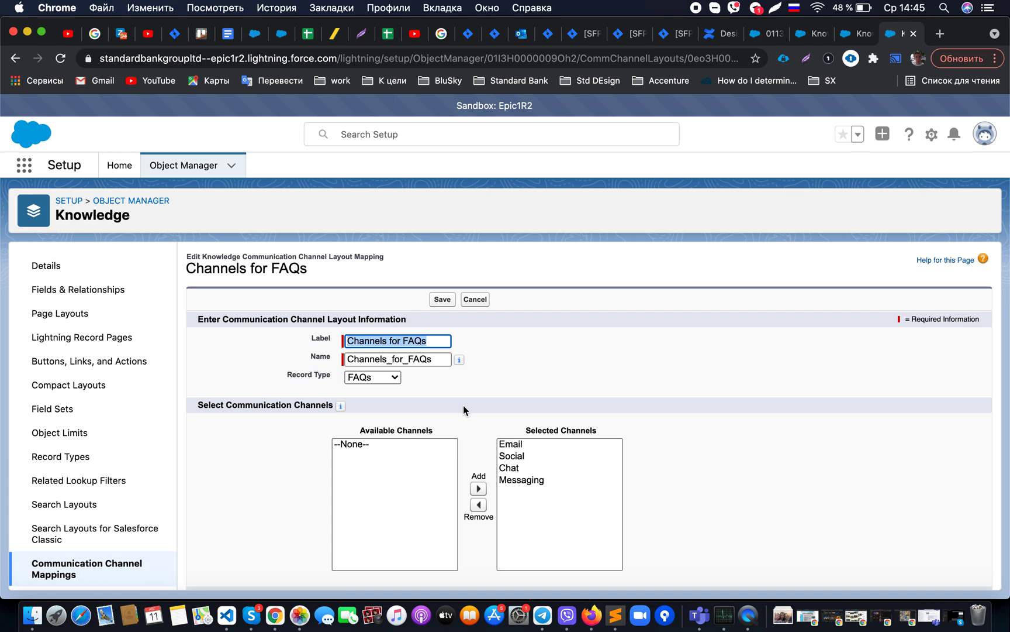
{"action": "left_click", "coordinate": [514, 448]}
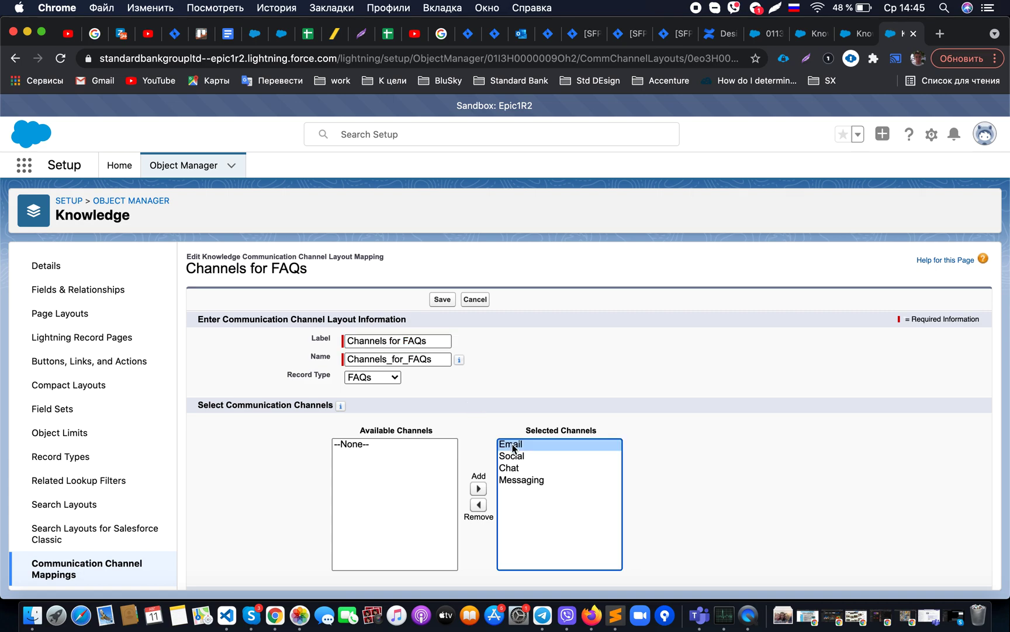
{"action": "left_click", "coordinate": [514, 456]}
{"action": "left_click", "coordinate": [513, 468]}
{"action": "left_click", "coordinate": [512, 481]}
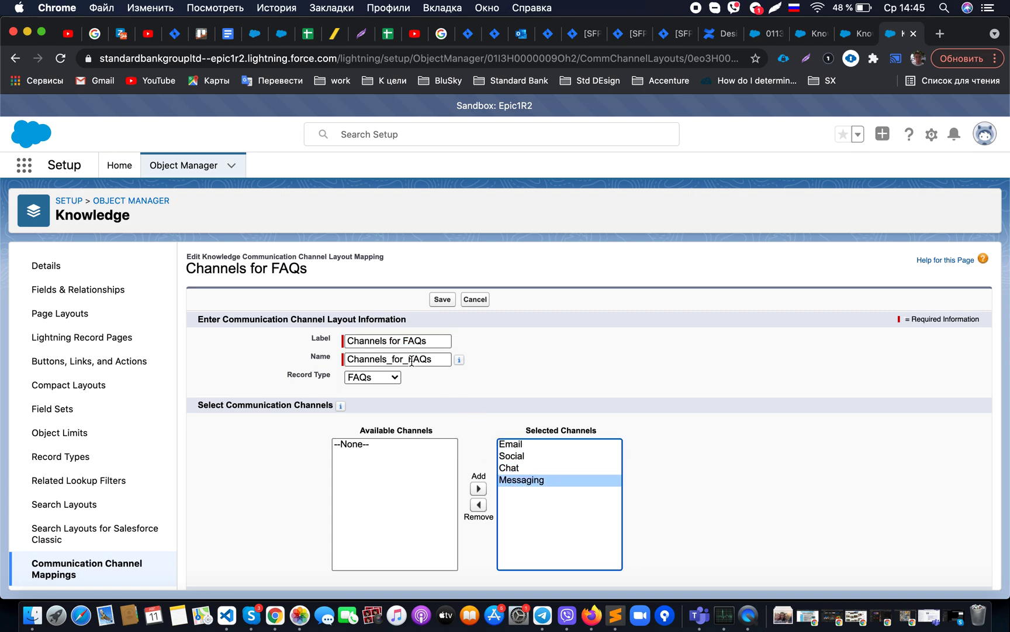
{"action": "double_click", "coordinate": [412, 340]}
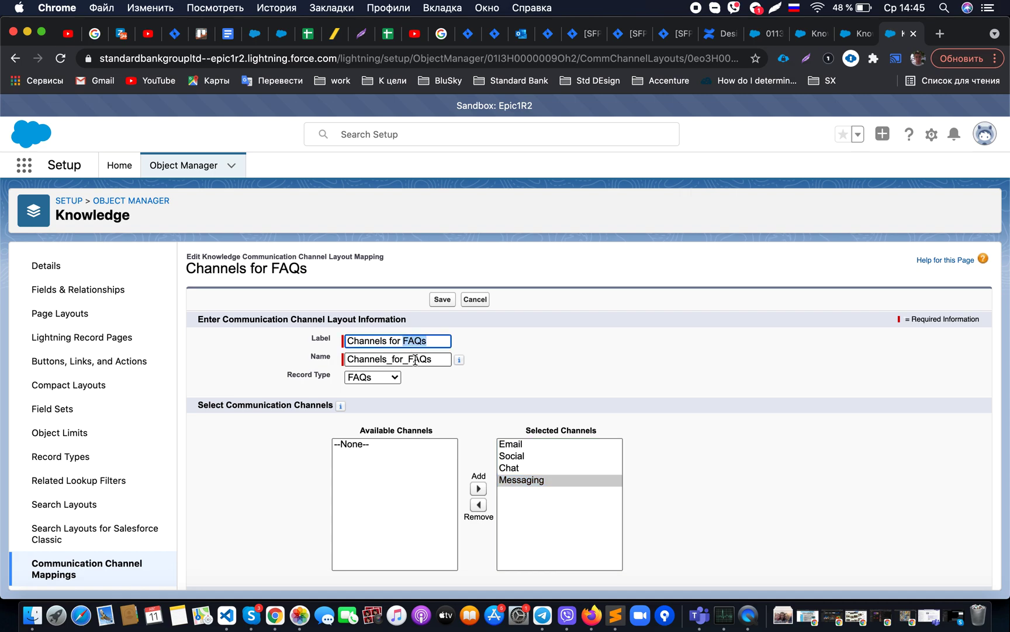
{"action": "left_click", "coordinate": [493, 424]}
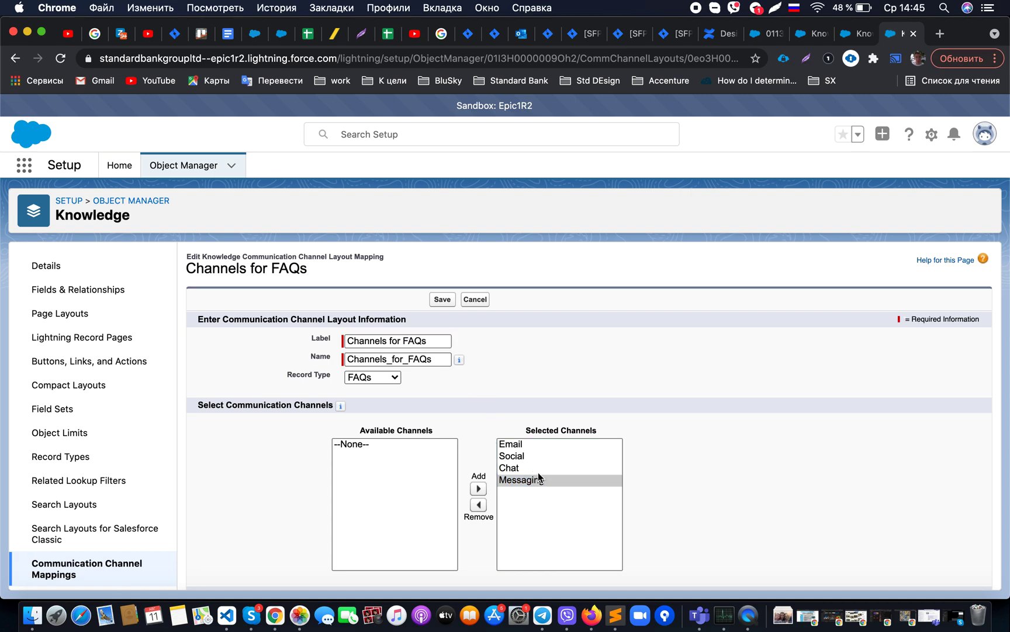
{"action": "left_click", "coordinate": [548, 444]}
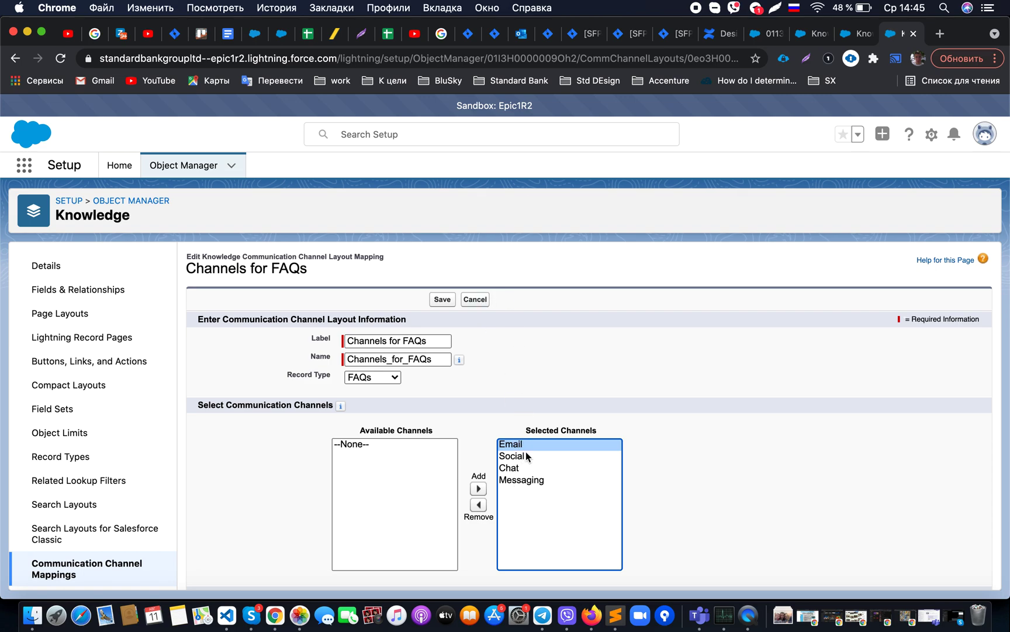
{"action": "left_click", "coordinate": [526, 457]}
{"action": "left_click", "coordinate": [522, 469]}
{"action": "left_click", "coordinate": [522, 481]}
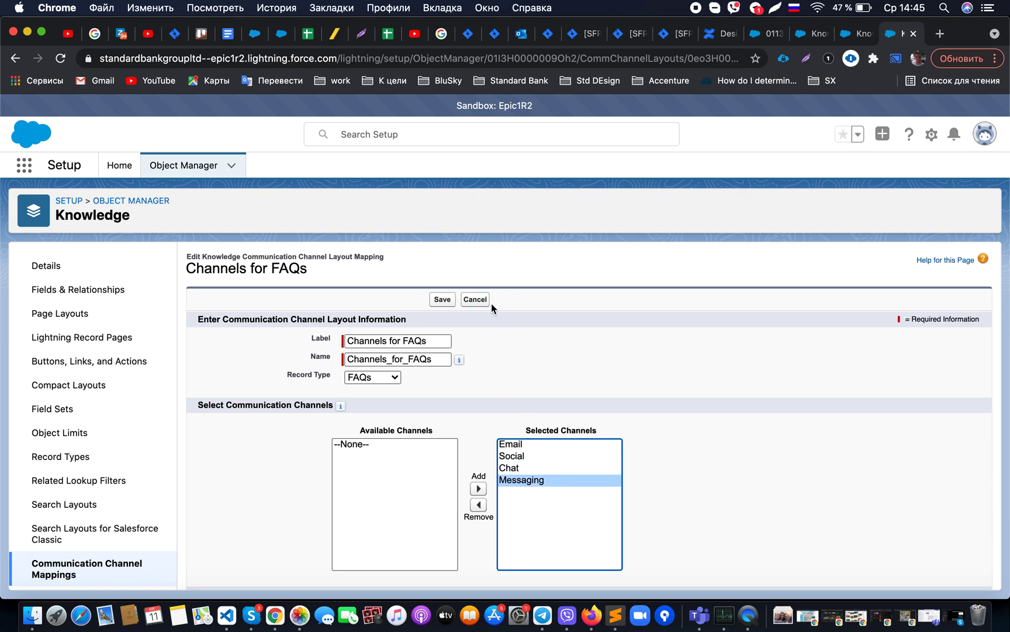
{"action": "left_click", "coordinate": [475, 299]}
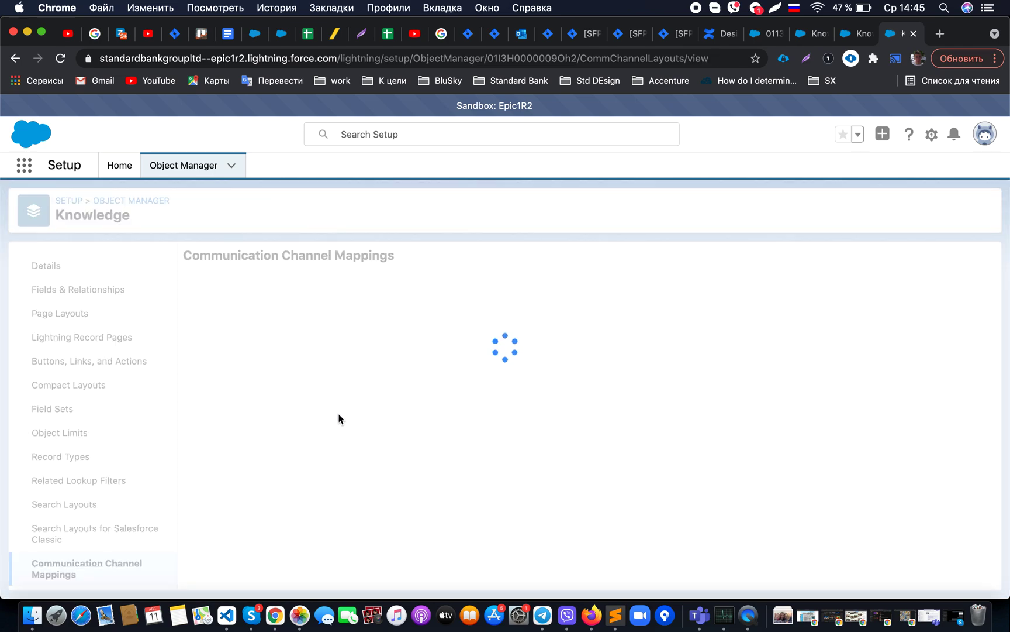
{"action": "left_click", "coordinate": [984, 394]}
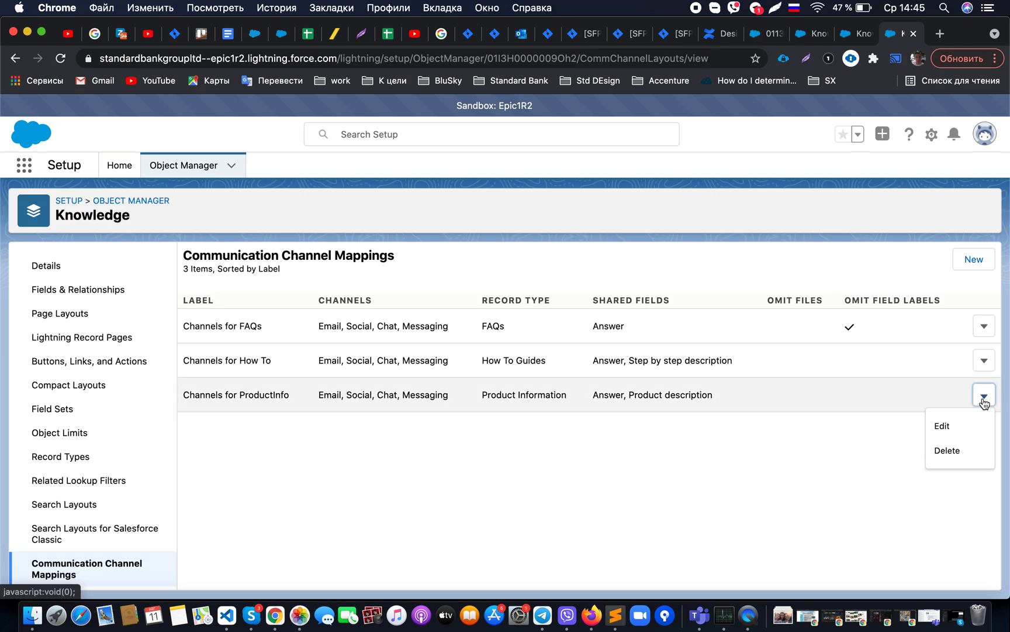
Open the Channels for ProductInfo edit form, then check the case's 'how to' article actions.
{"action": "left_click", "coordinate": [951, 428]}
{"action": "scroll", "coordinate": [388, 435], "scroll_direction": "down", "scroll_amount": 5}
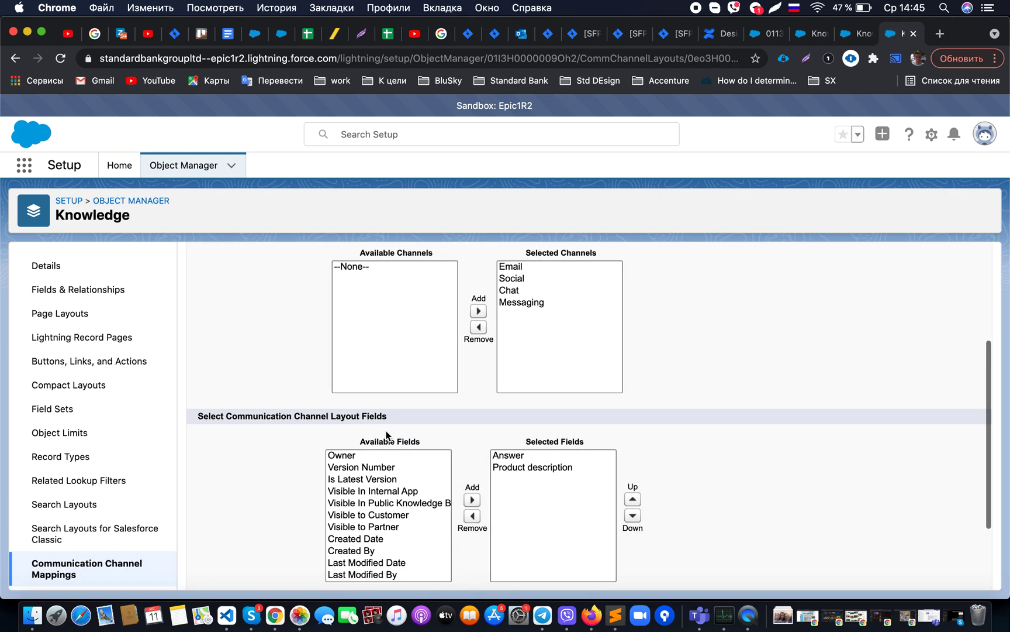
{"action": "scroll", "coordinate": [386, 434], "scroll_direction": "down", "scroll_amount": 1}
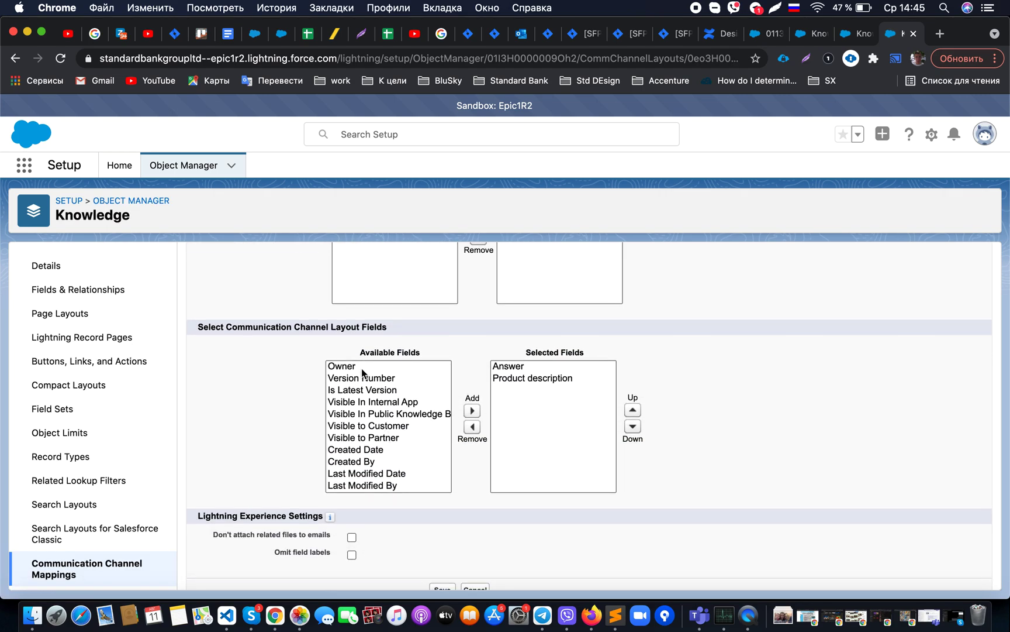
{"action": "left_click", "coordinate": [773, 35]}
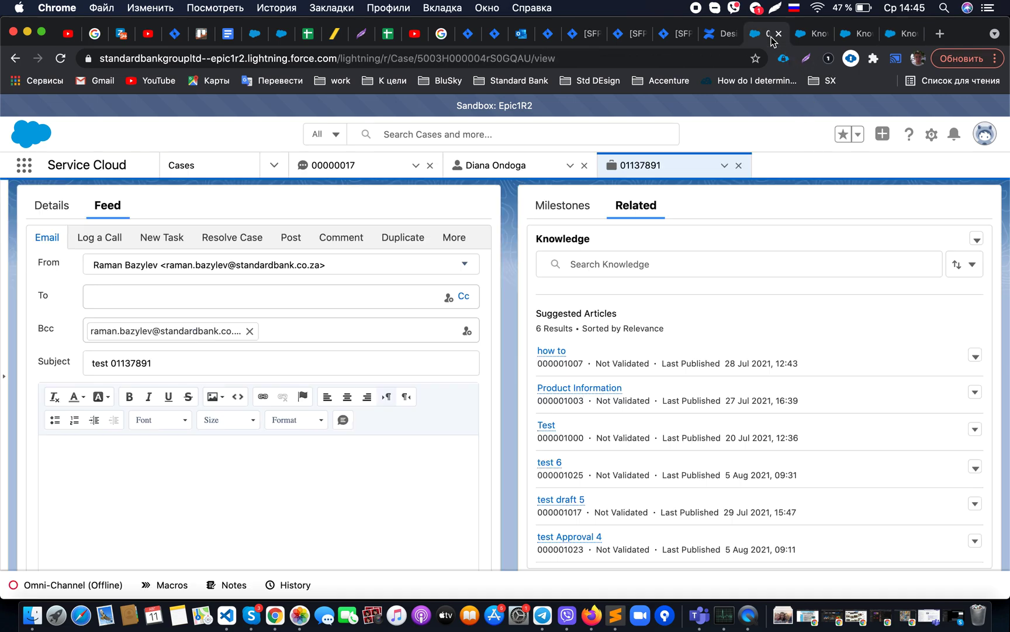
{"action": "left_click", "coordinate": [975, 355]}
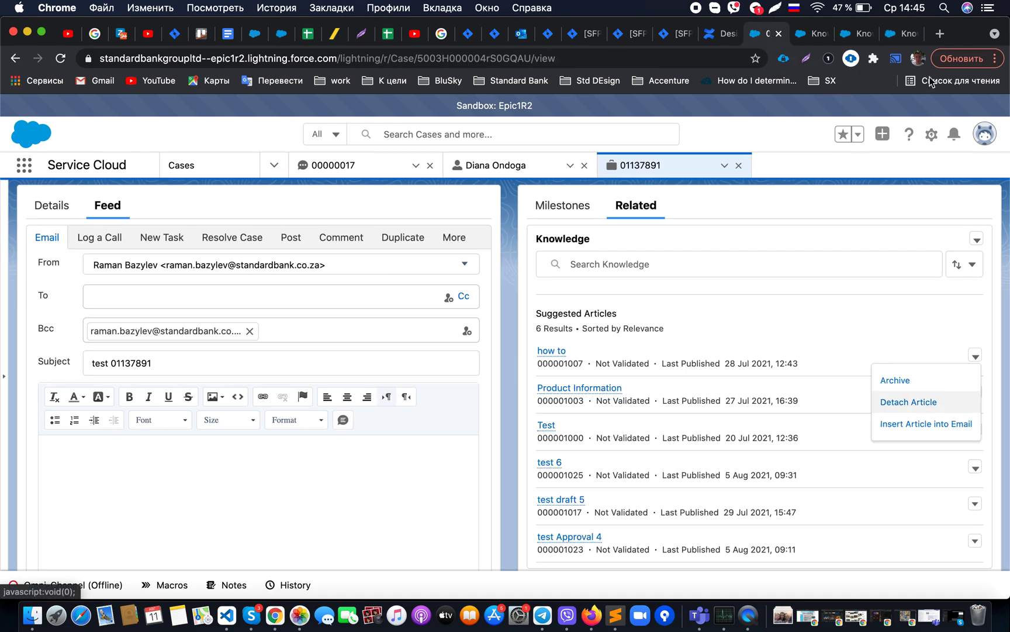
Recheck the ProductInfo layout fields, Answer and Product description, then return to case 01137891.
{"action": "left_click", "coordinate": [901, 35]}
{"action": "scroll", "coordinate": [439, 378], "scroll_direction": "down", "scroll_amount": 4}
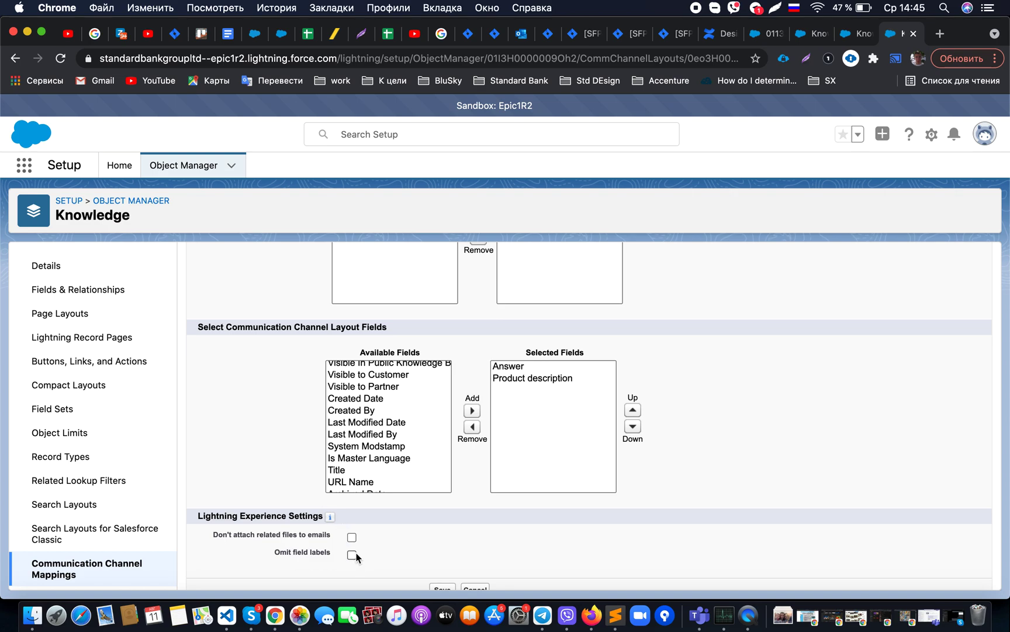
{"action": "left_click", "coordinate": [763, 40]}
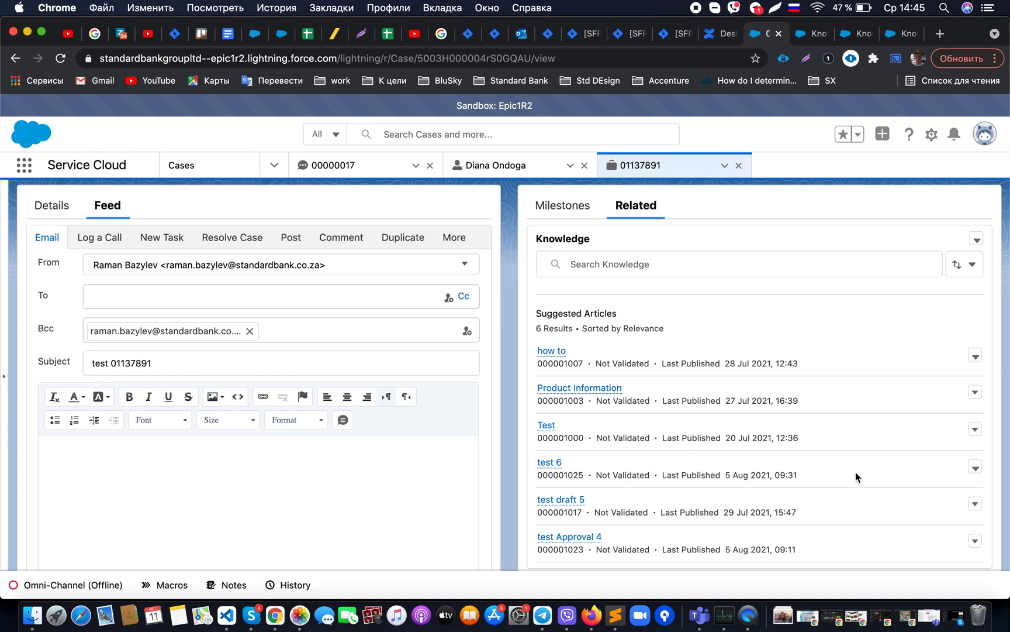
Insert the Product Information article into the case email and place the cursor after Product description.
{"action": "left_click", "coordinate": [976, 393]}
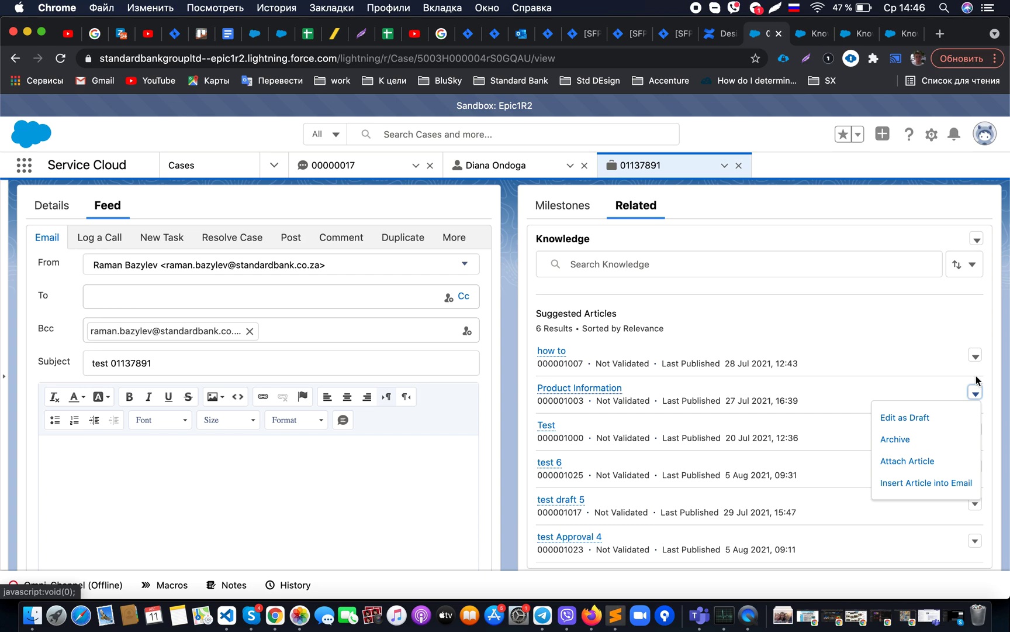
{"action": "left_click", "coordinate": [899, 487]}
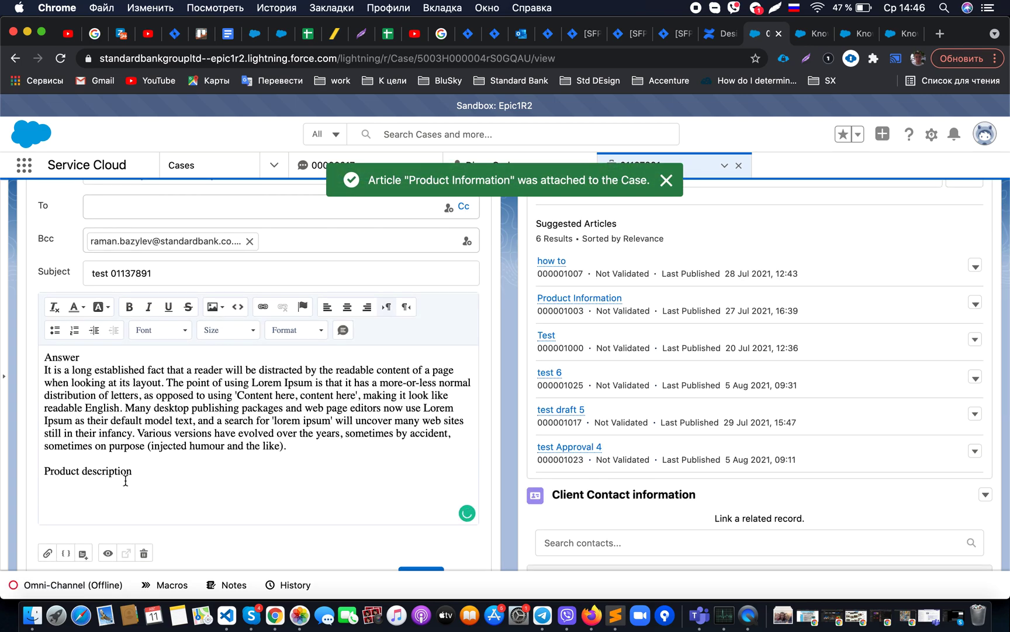
{"action": "left_click", "coordinate": [221, 489]}
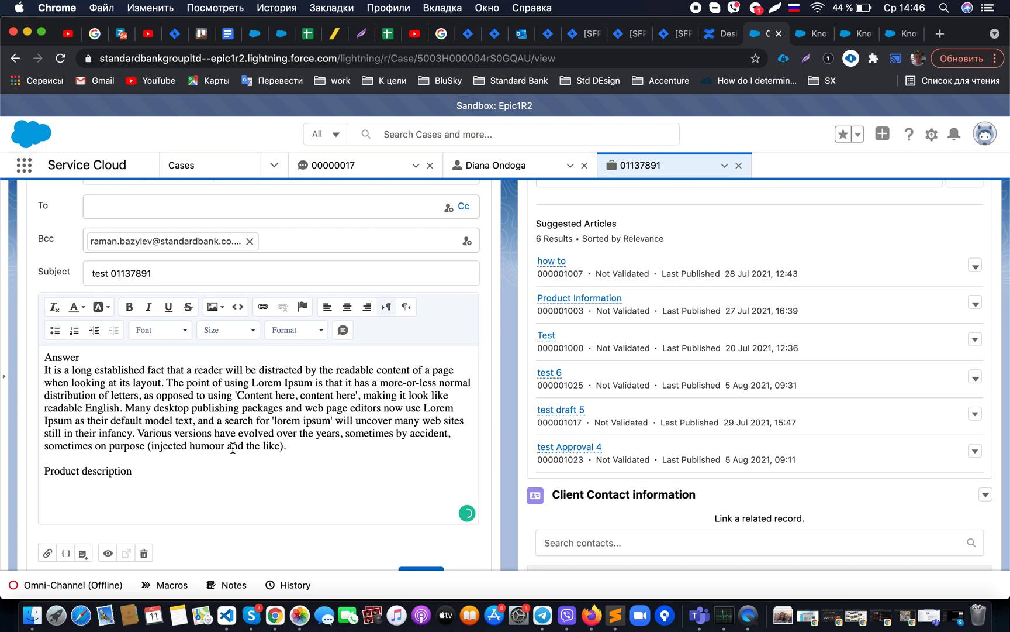
{"action": "scroll", "coordinate": [232, 448], "scroll_direction": "down", "scroll_amount": 1}
{"action": "scroll", "coordinate": [232, 448], "scroll_direction": "up", "scroll_amount": 2}
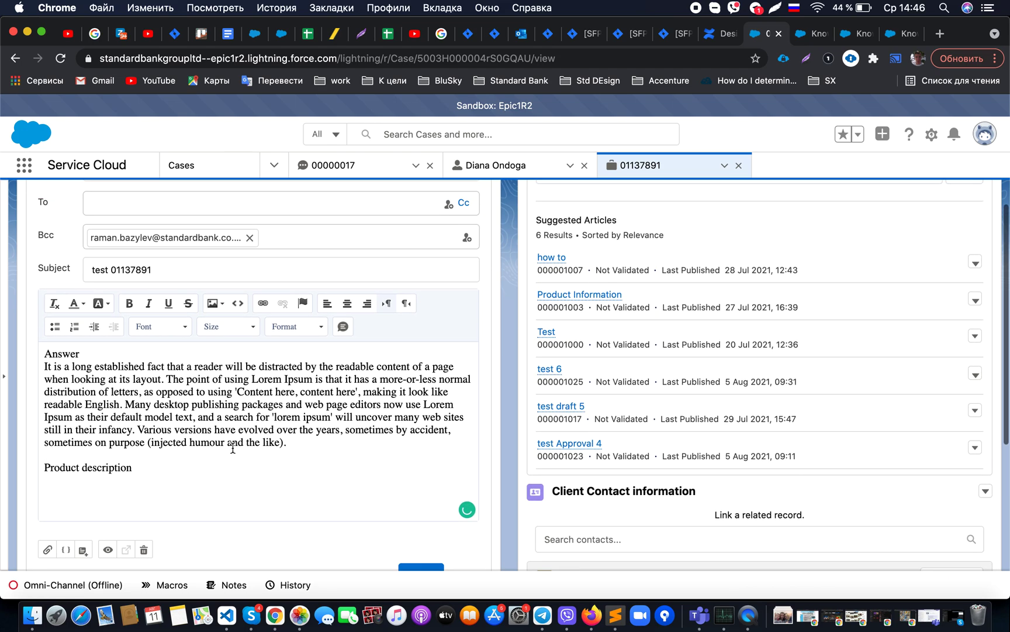